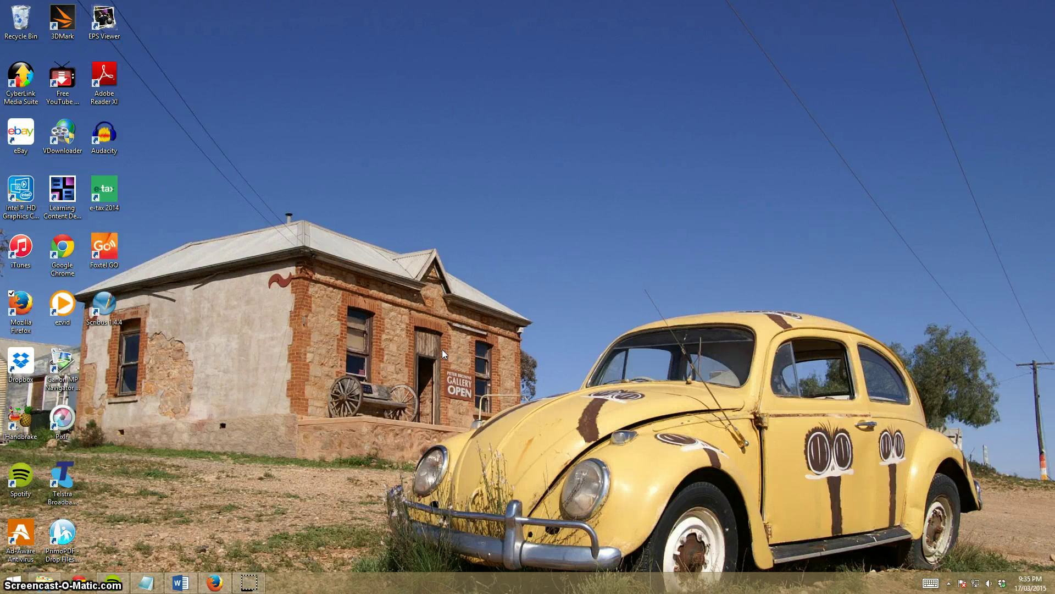
Step: Launch Excel 2013 from the Windows 8 Start screen and create a blank workbook, Book1
left_click(11, 582)
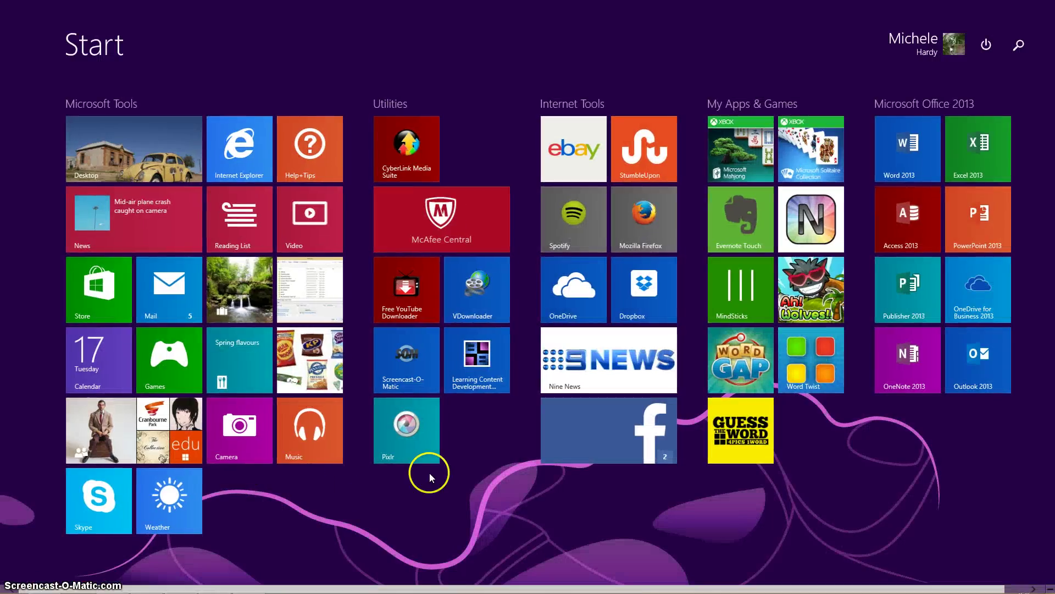
left_click(995, 150)
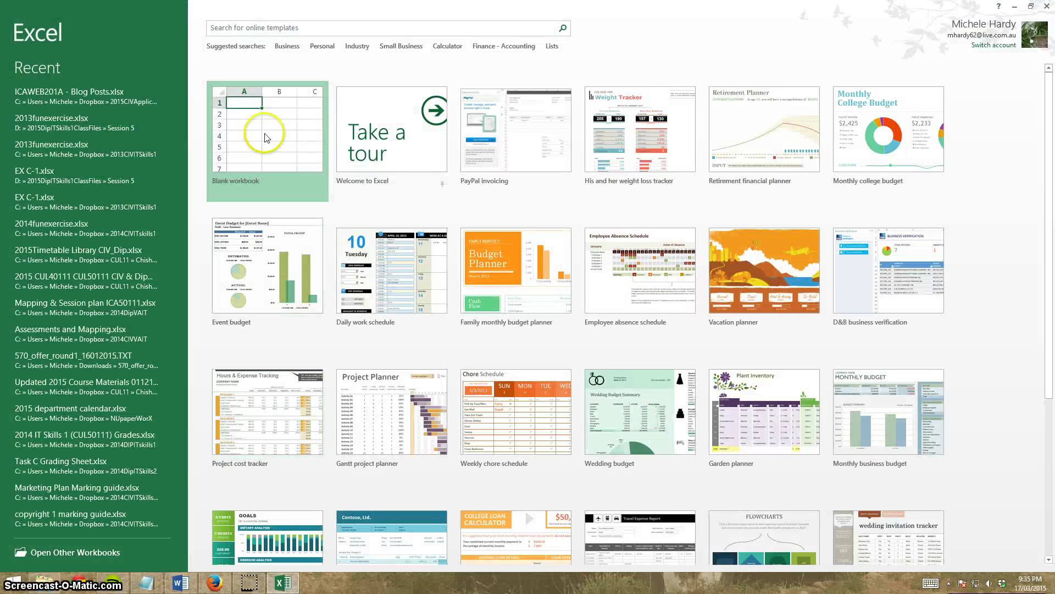
left_click(265, 133)
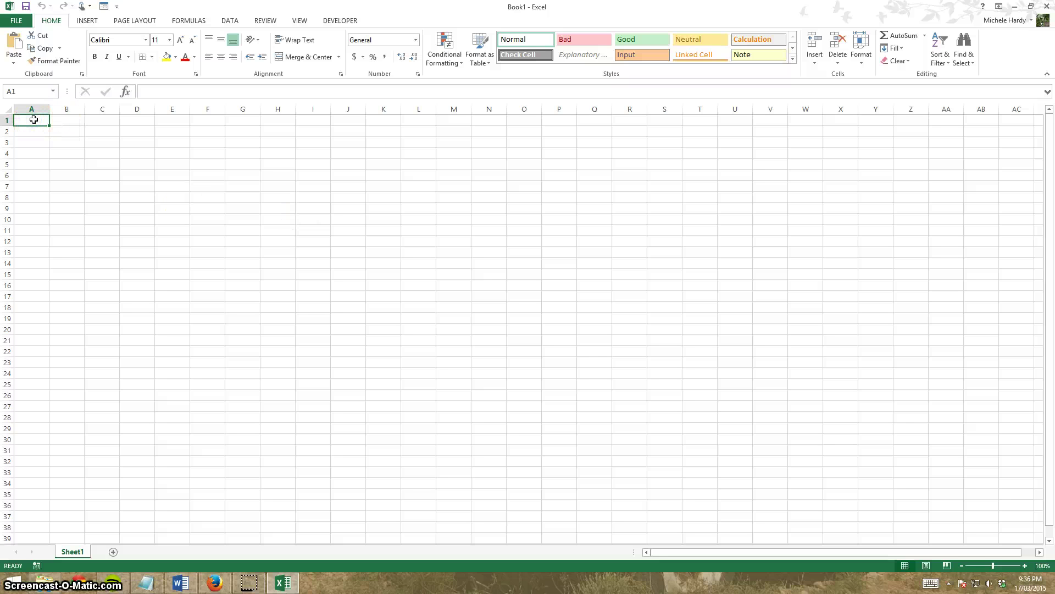
Step: Enter the Chicken Emporium title in cell A1 and move down to A3
type("Mi")
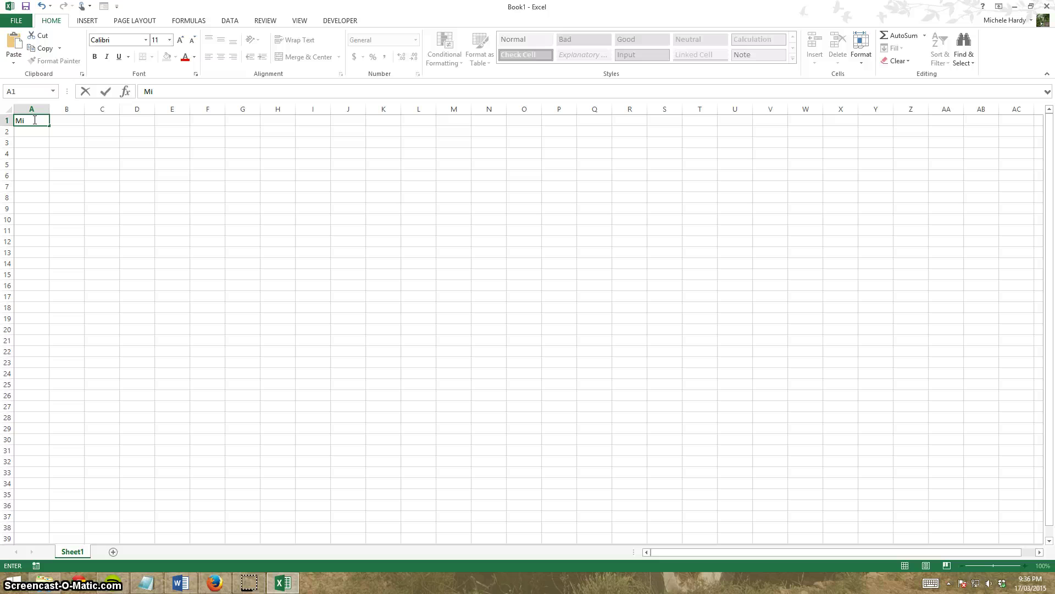
type("chele's Chc")
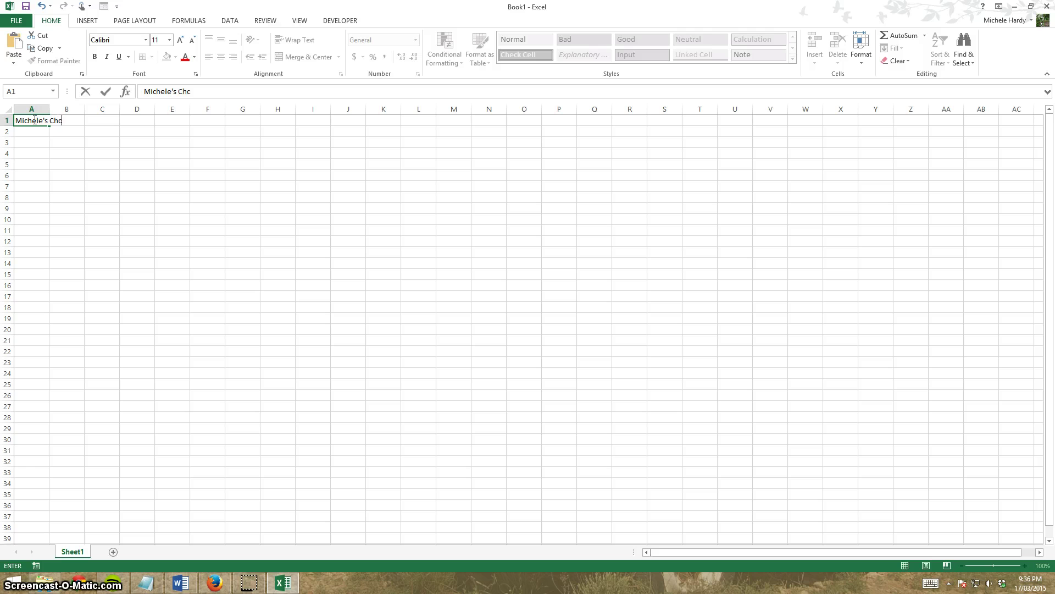
key("BackSpace")
type("icken")
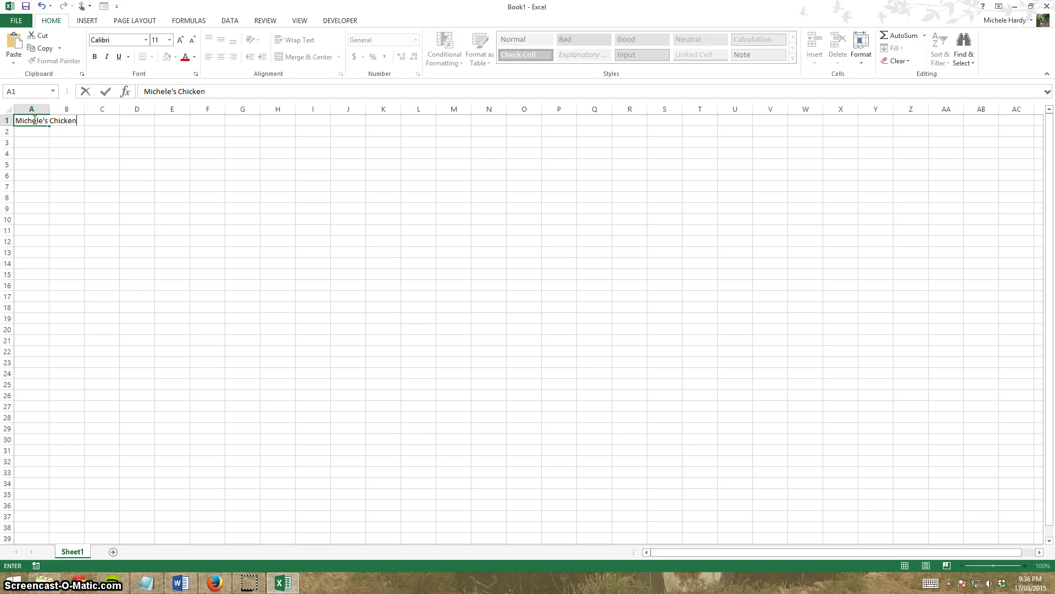
type(" Emporium")
key("Return")
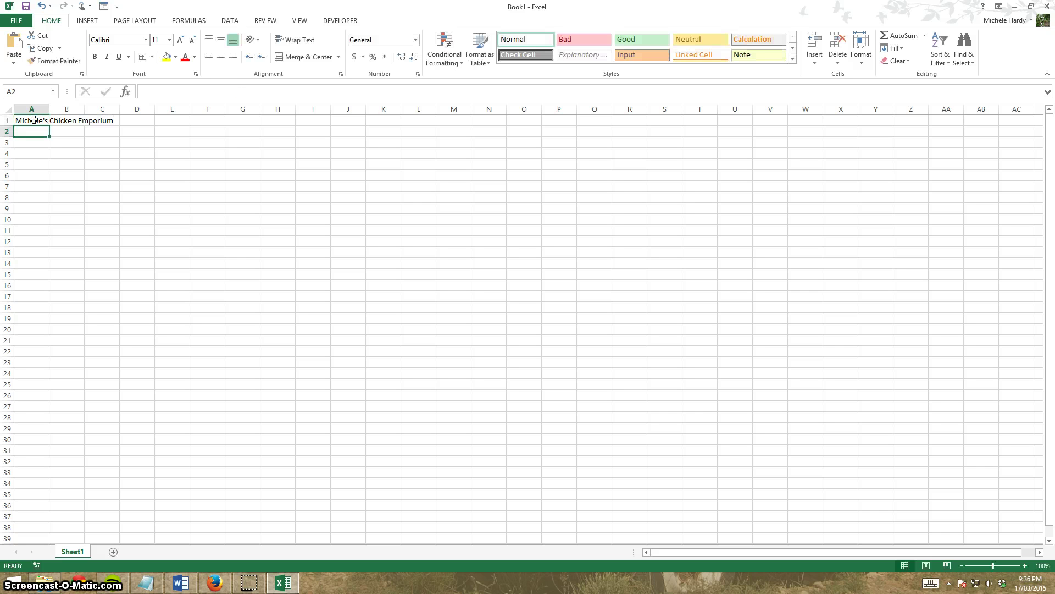
key("Return")
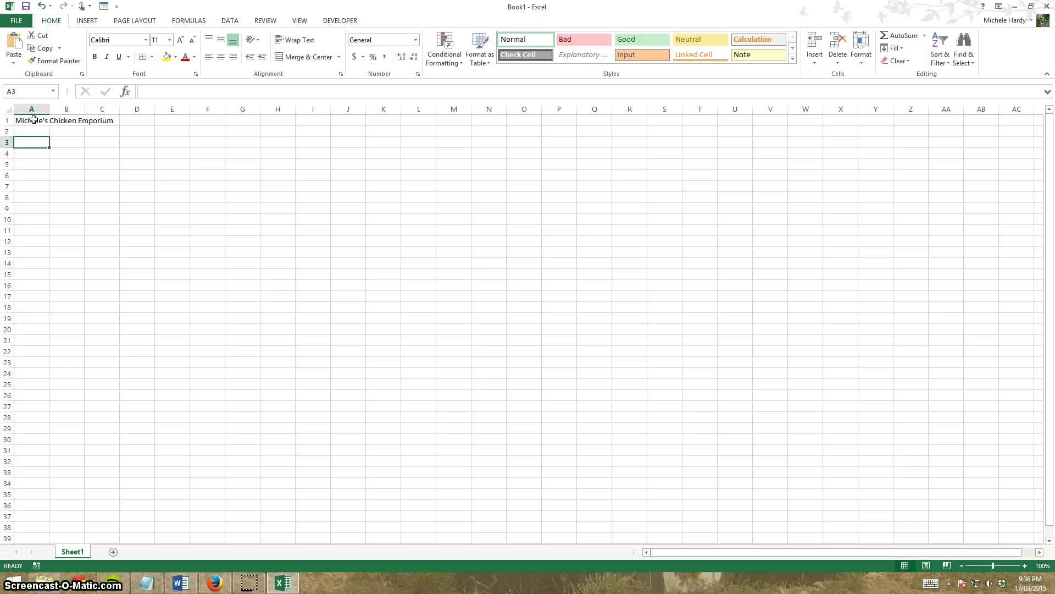
Step: Enter the headings 'Breeds' in A3 and 'Quantity' in B3
type("Breeds")
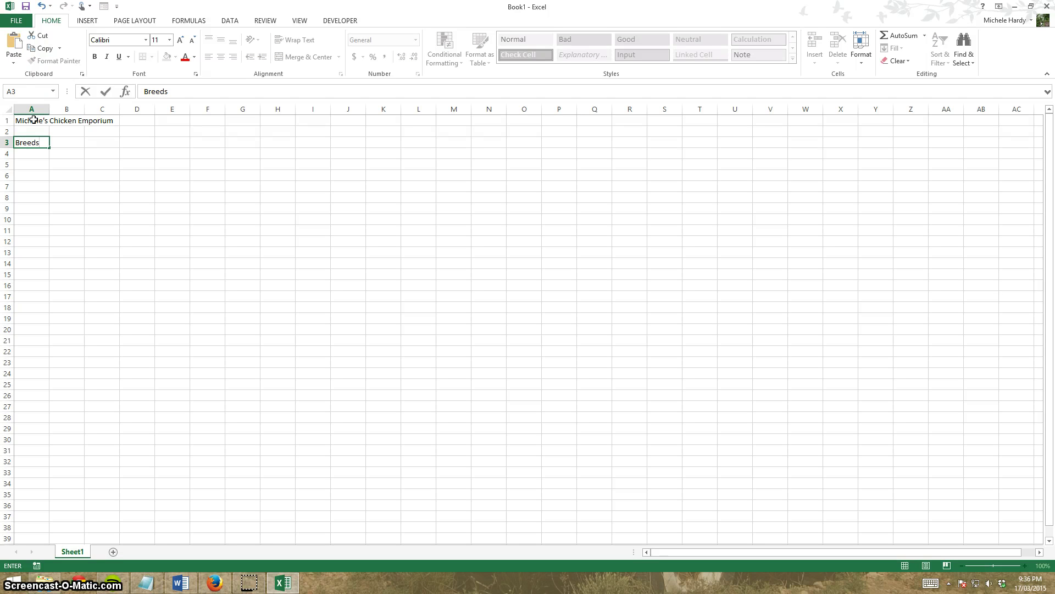
key("Tab")
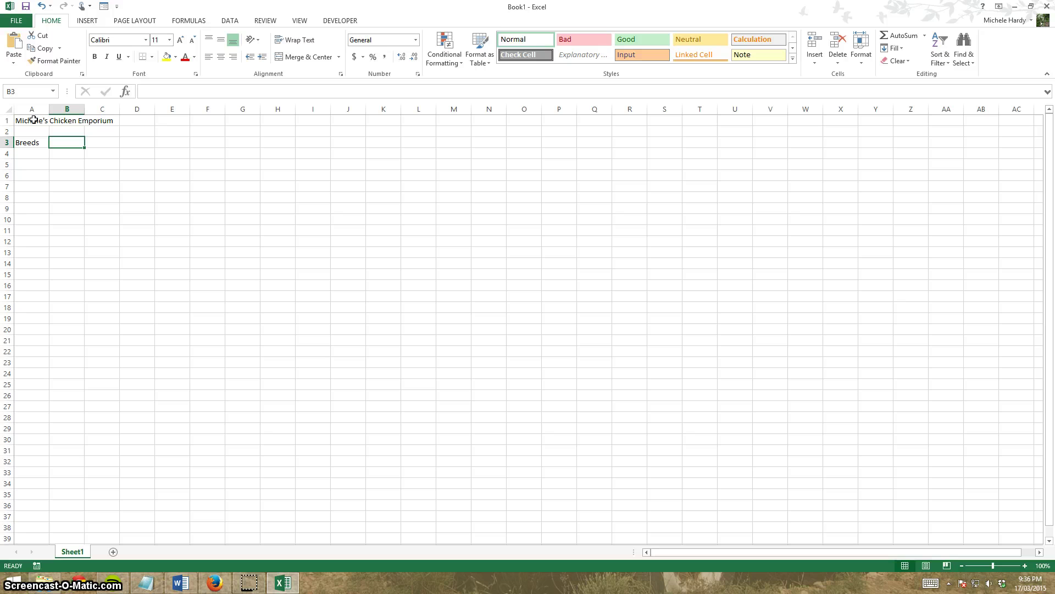
type("Qu")
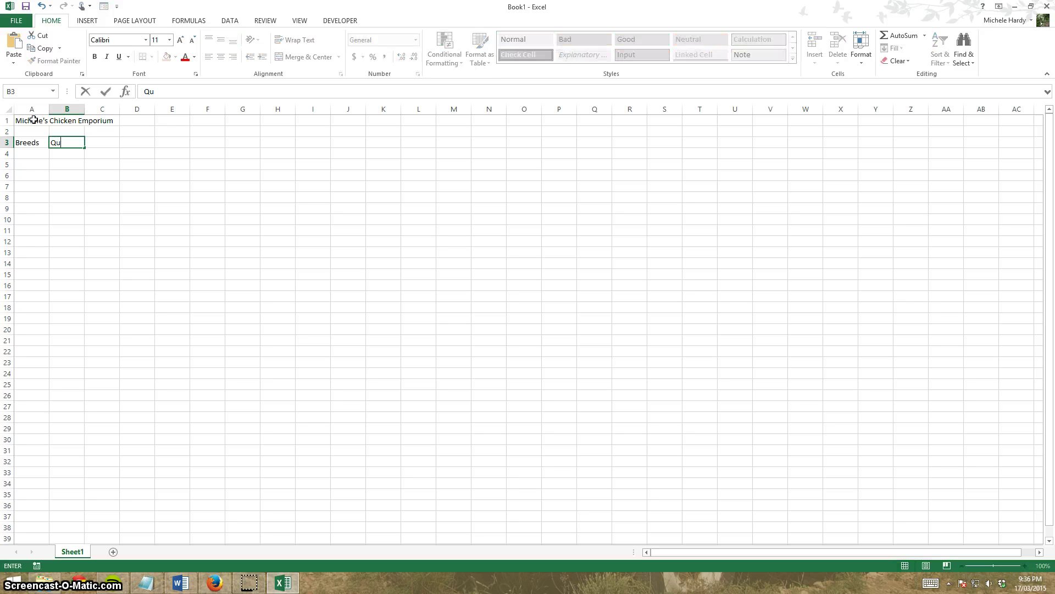
type("antity")
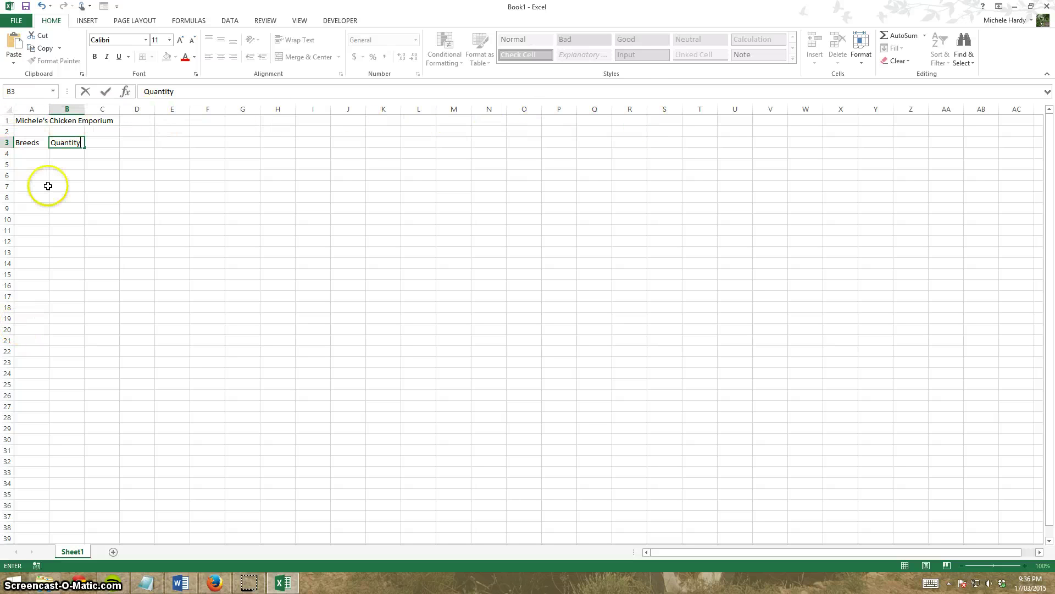
left_click(180, 179)
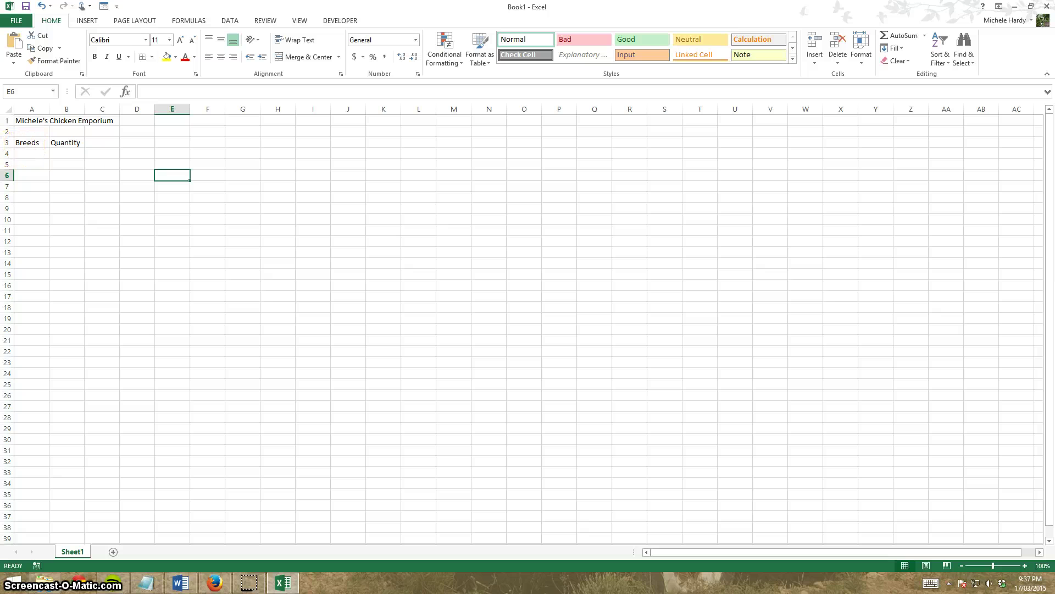
Step: List Commercial Layers, Sussex - Light and Coronation, Welsummer, Wyandotte - Gold Laced and Orpington in A5–A9
left_click(28, 165)
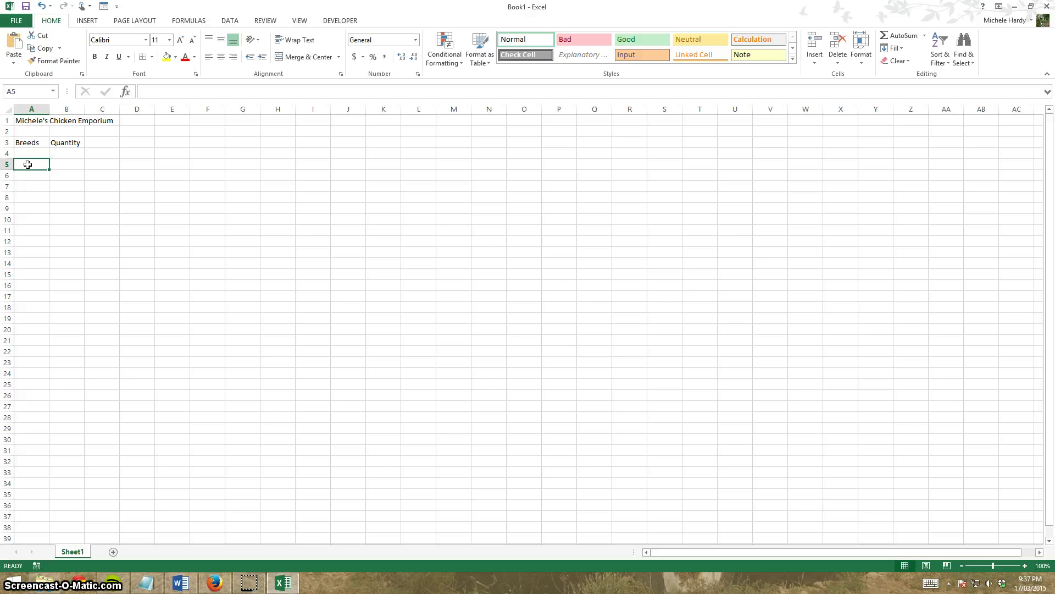
type("Commerc")
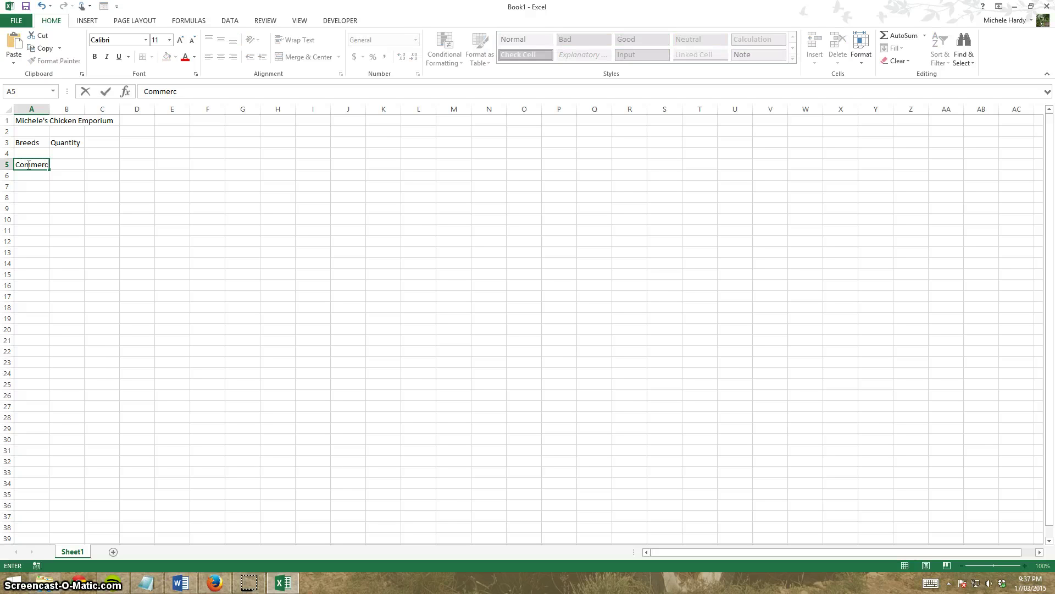
type("ial Layer")
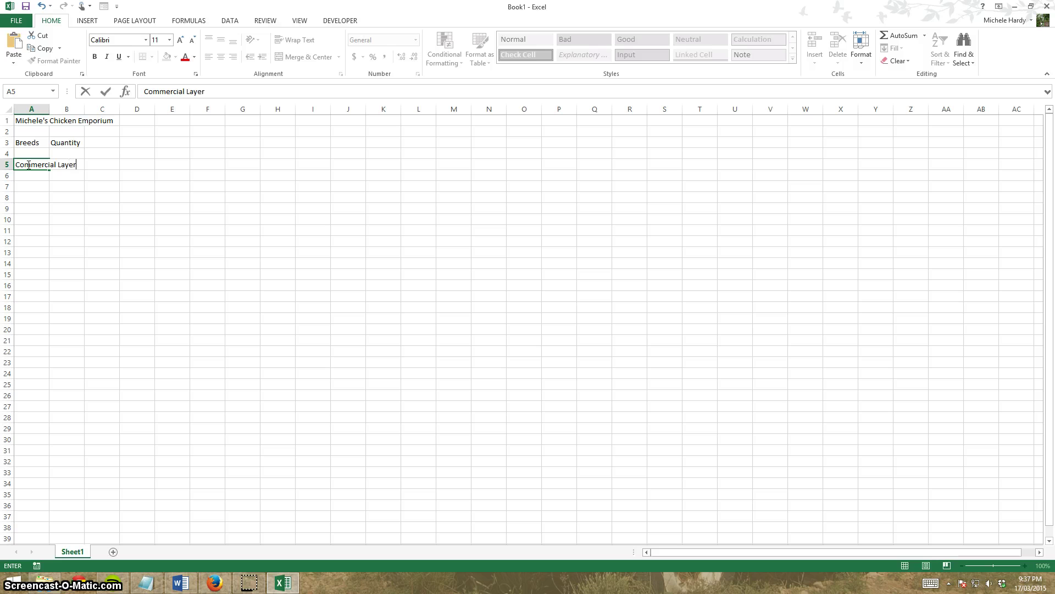
type("s")
key("Return")
type("Sussex -")
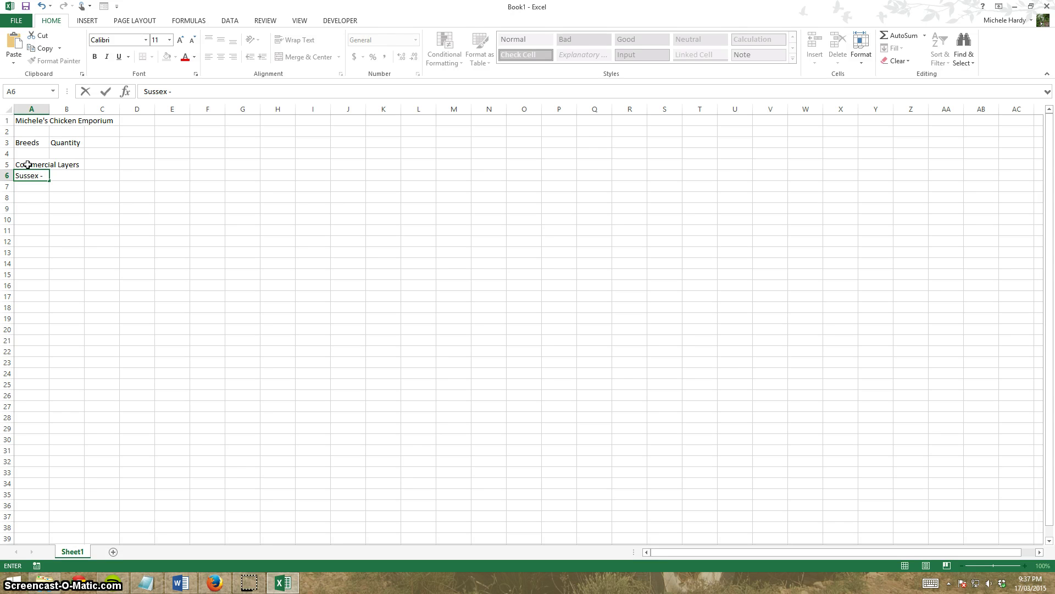
type(" Light and ")
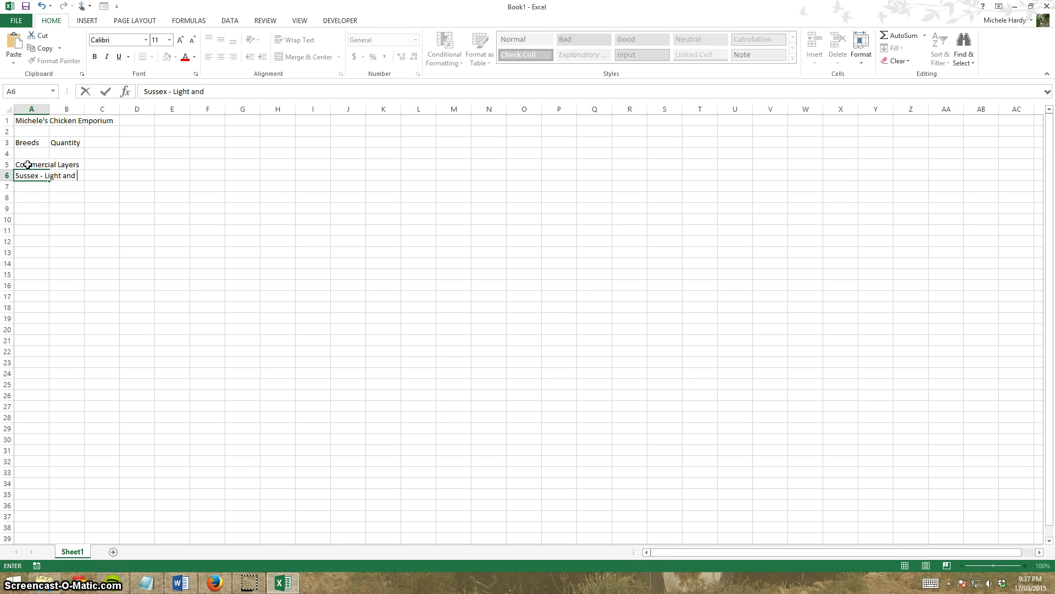
type("Coronation")
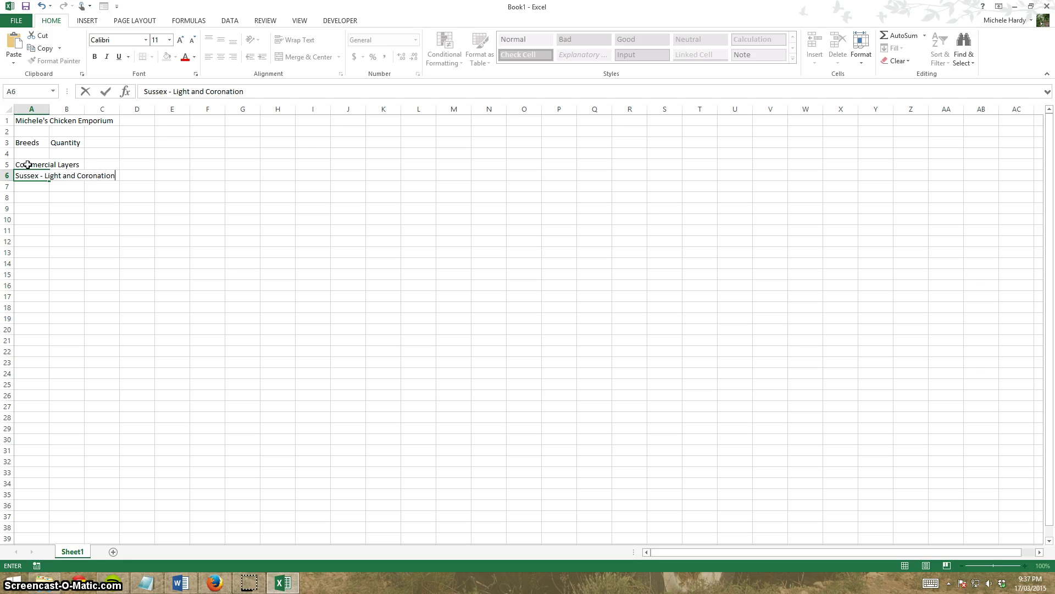
key("Return")
type("Welsummer")
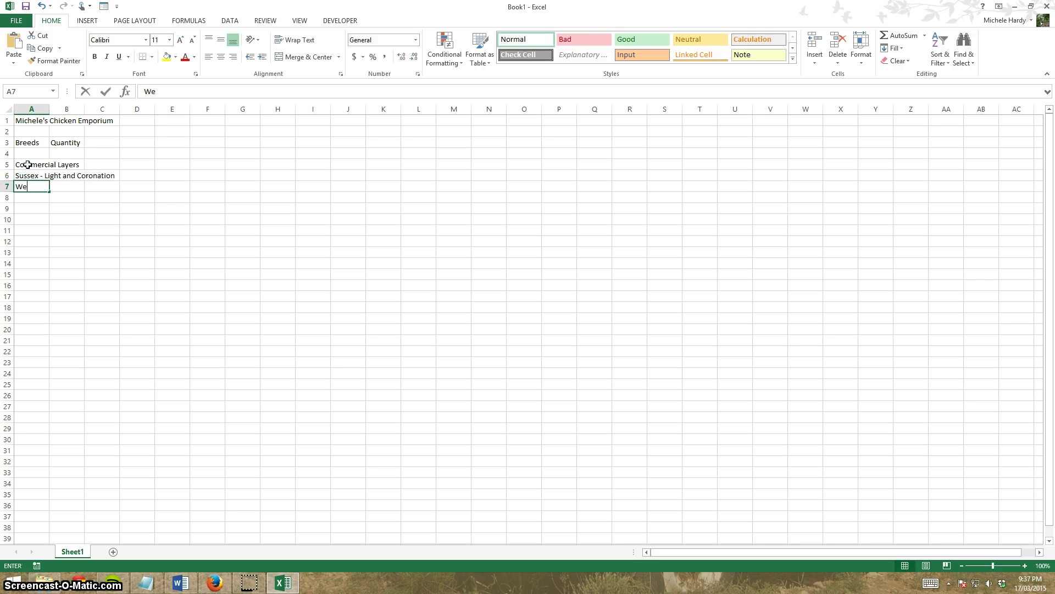
key("Return")
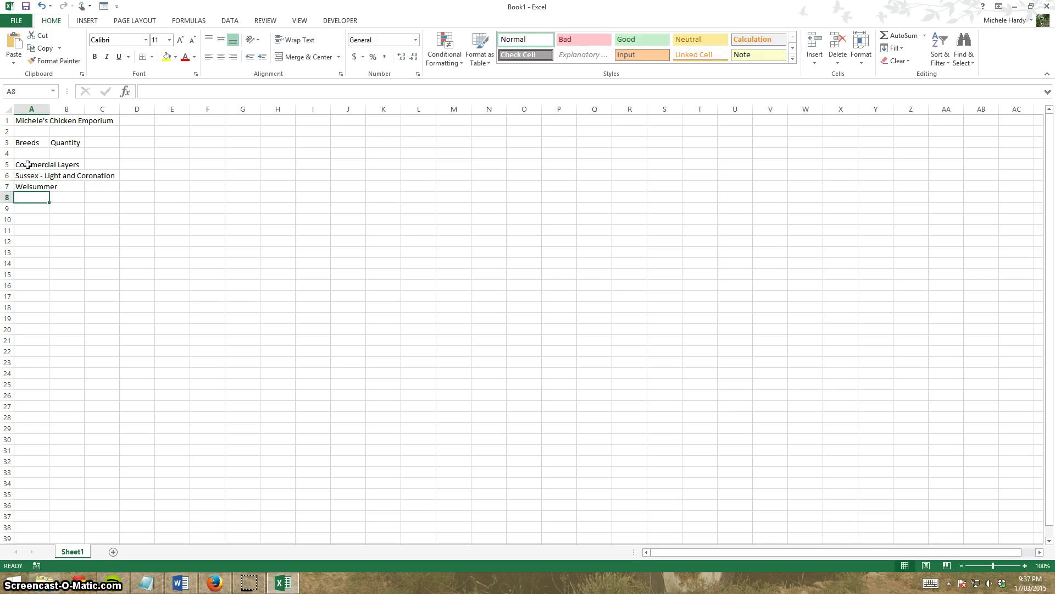
type("Wyand")
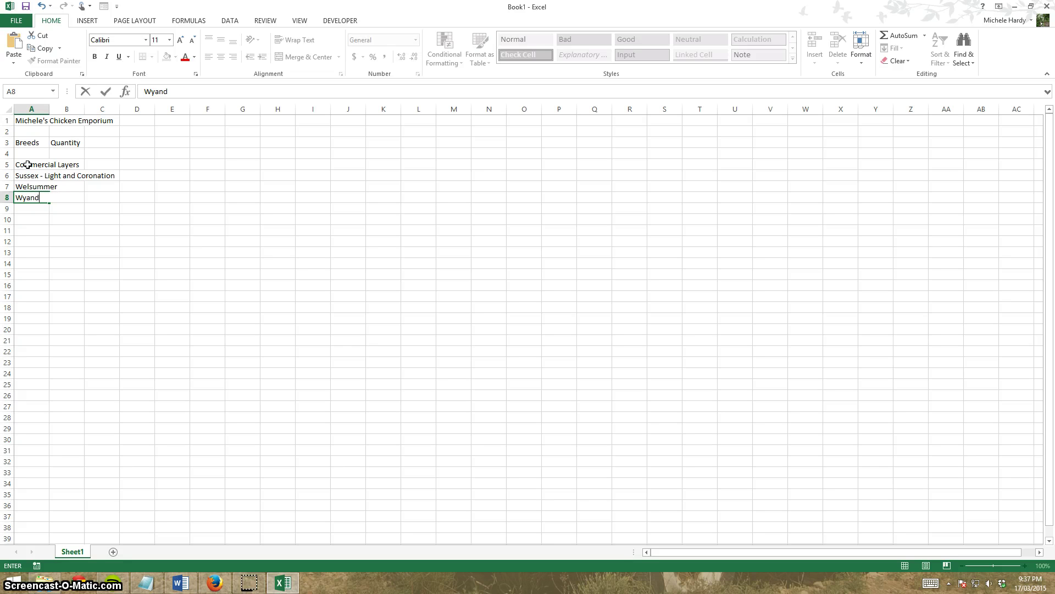
type("otte -")
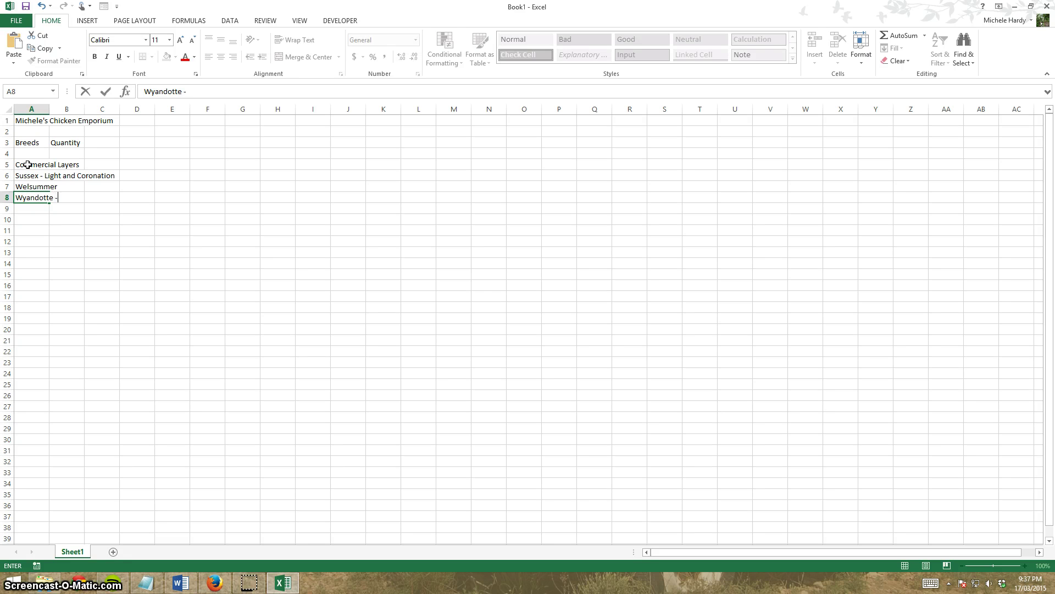
type(" Gold La")
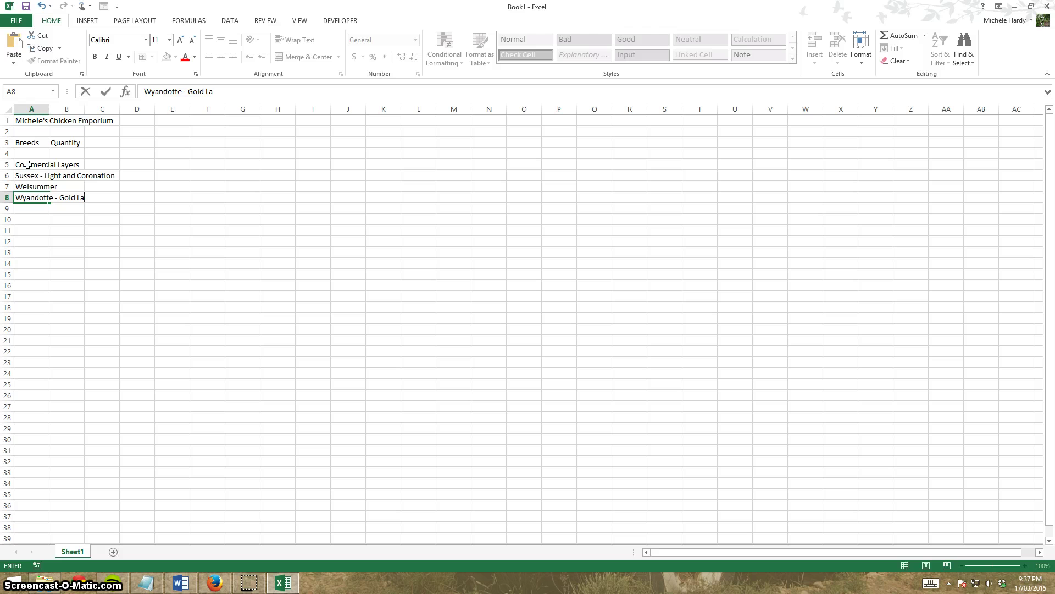
type("ced")
key("Return")
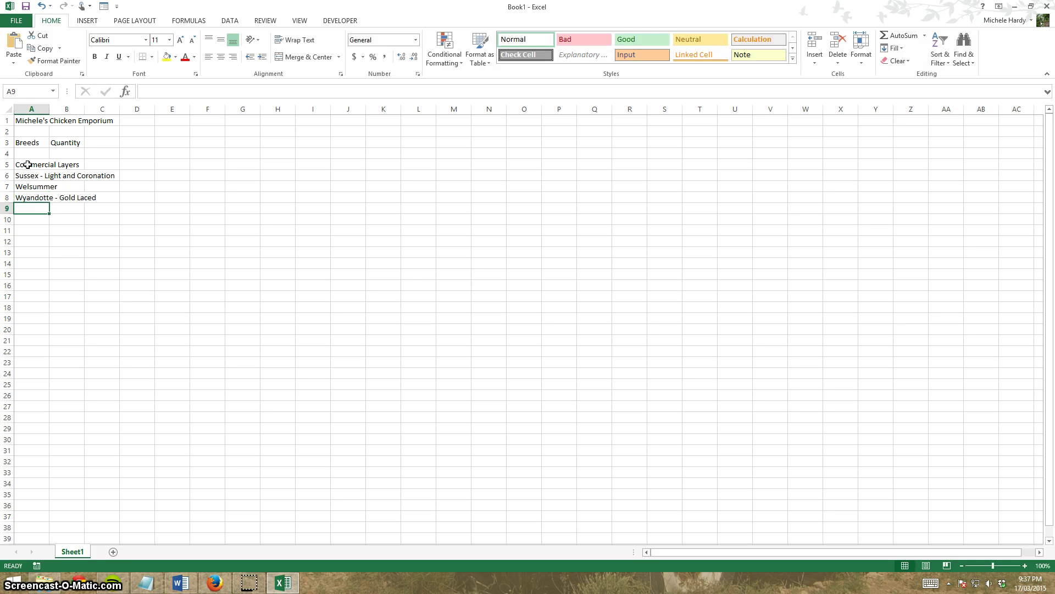
type("Orping")
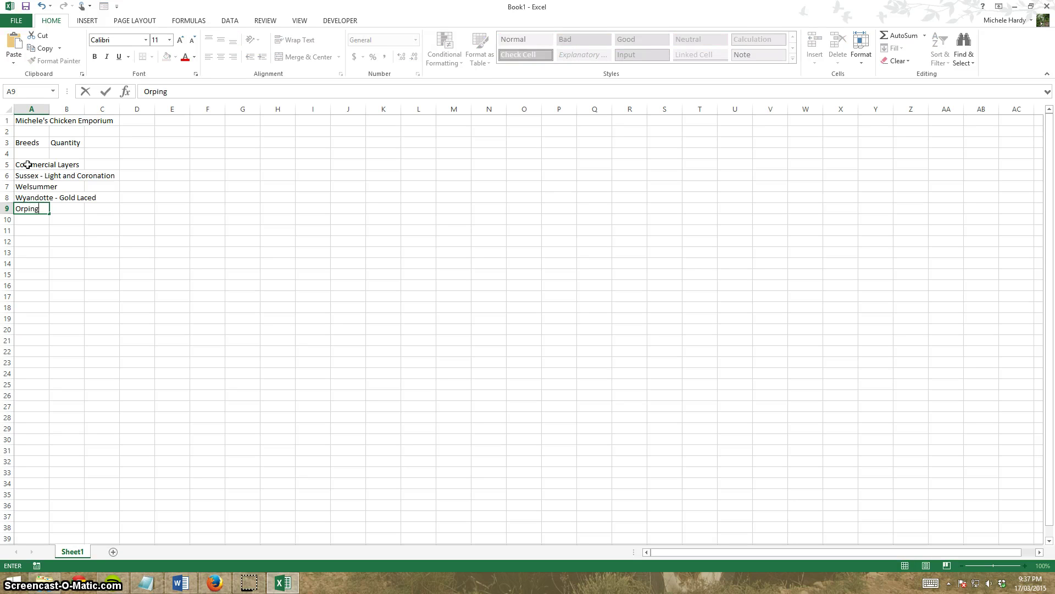
type("ton - Buff and White")
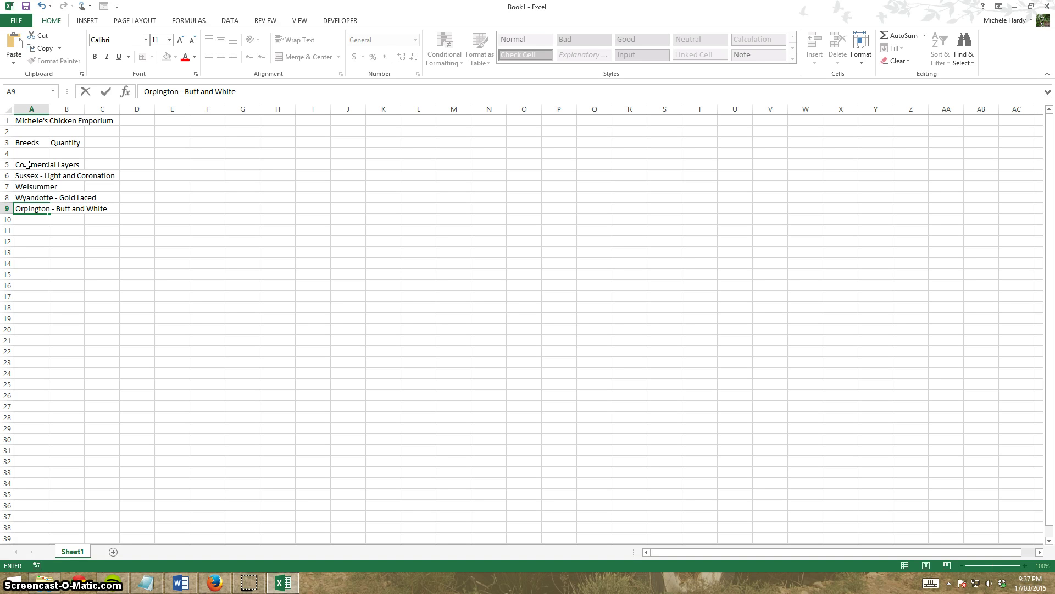
key("Return")
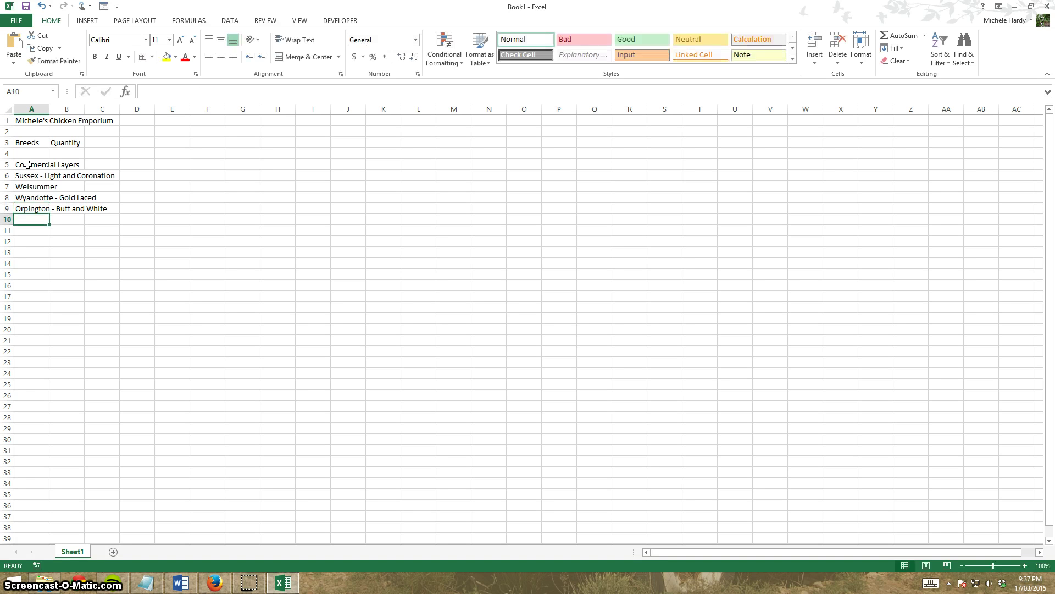
Step: Add Brahma, Australorp - Black Blue and Splash, and Silkie X in A10–A12
type("Brahma")
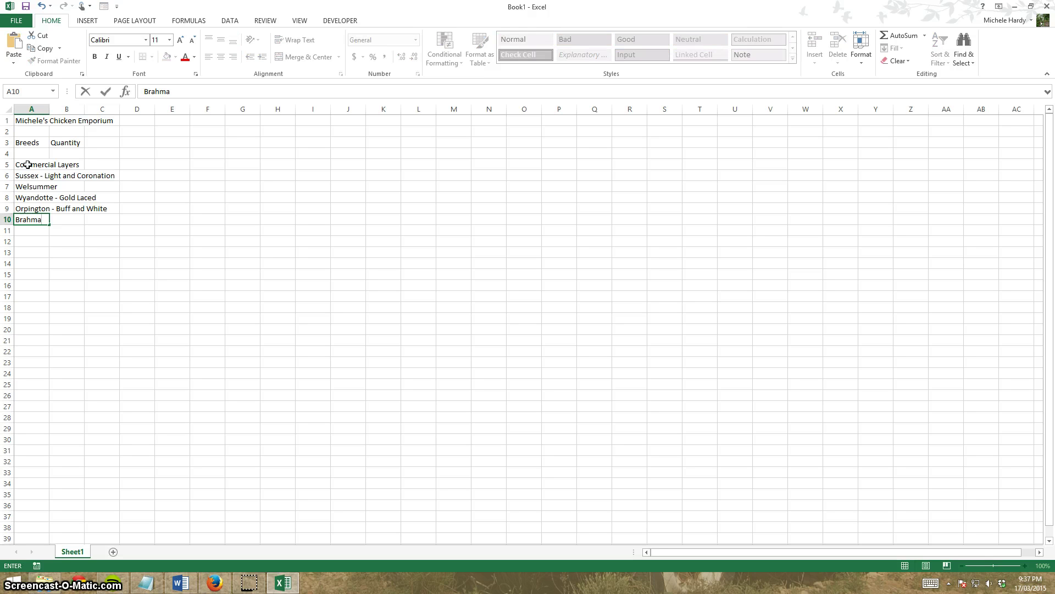
key("Return")
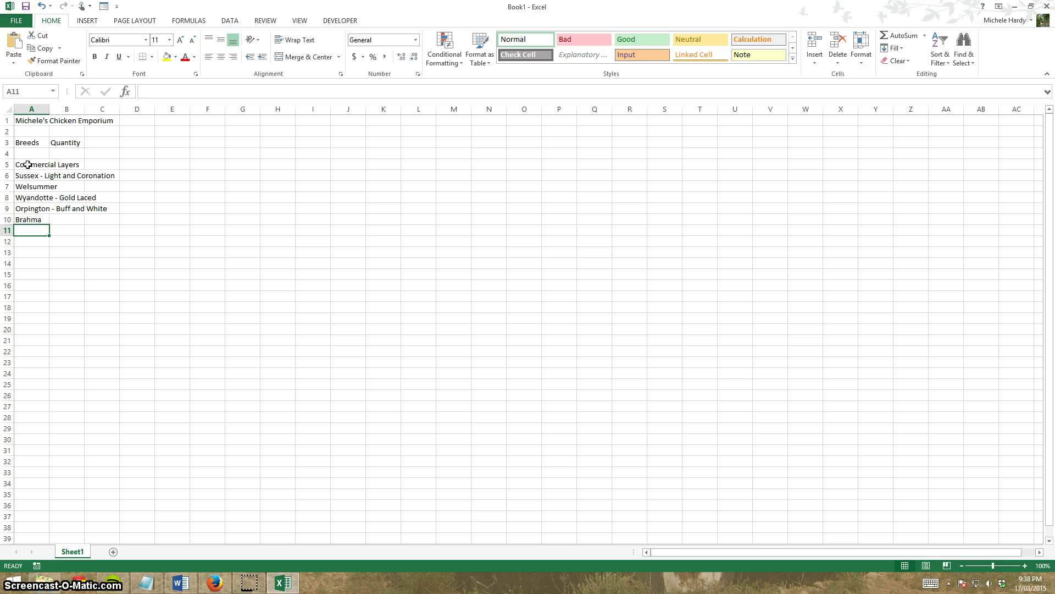
type("Aus")
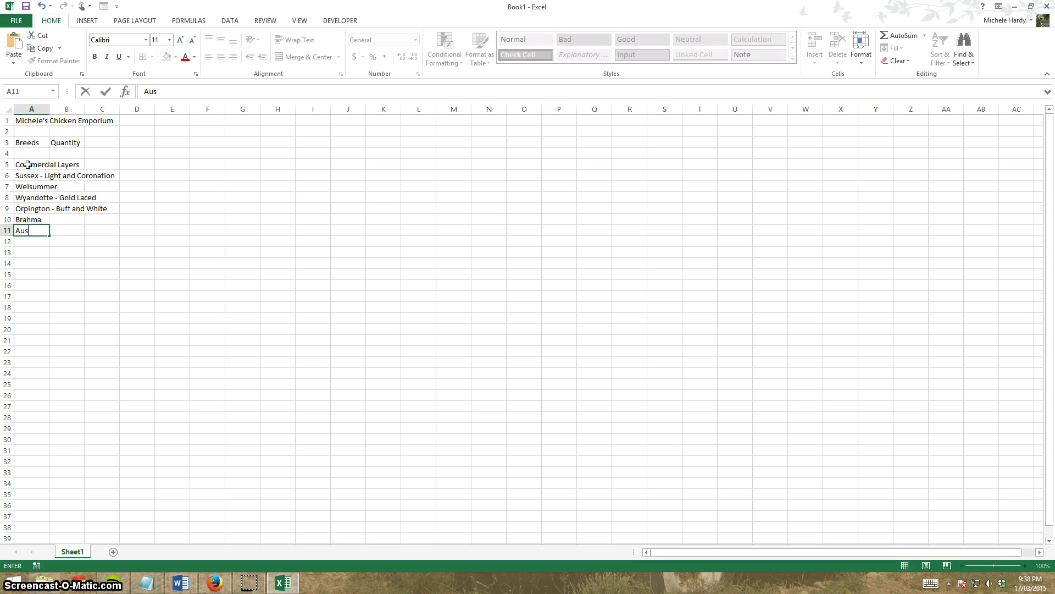
type("tralorp - Black ")
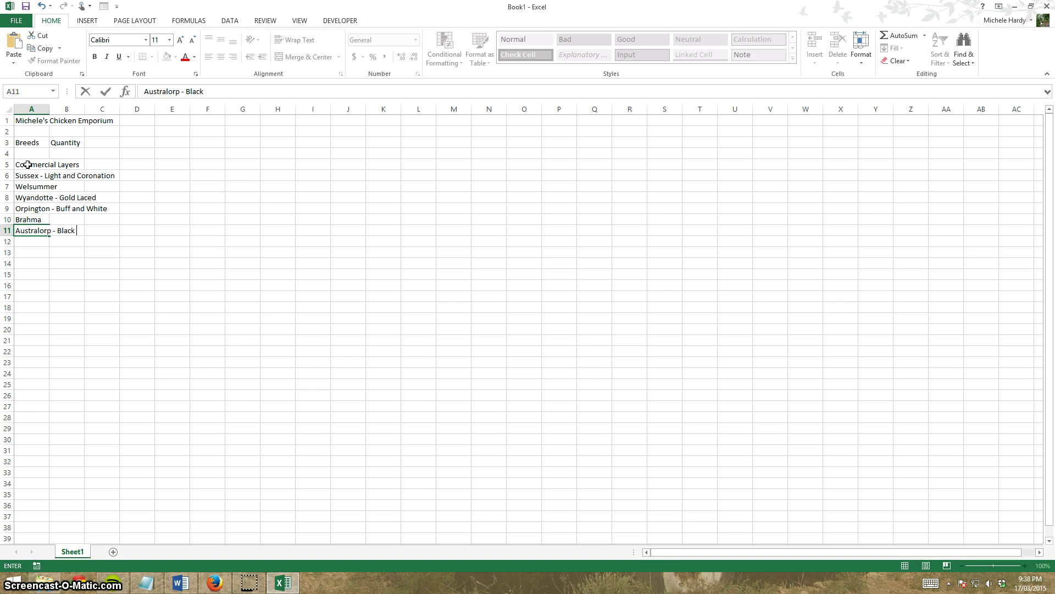
type("Blue and ")
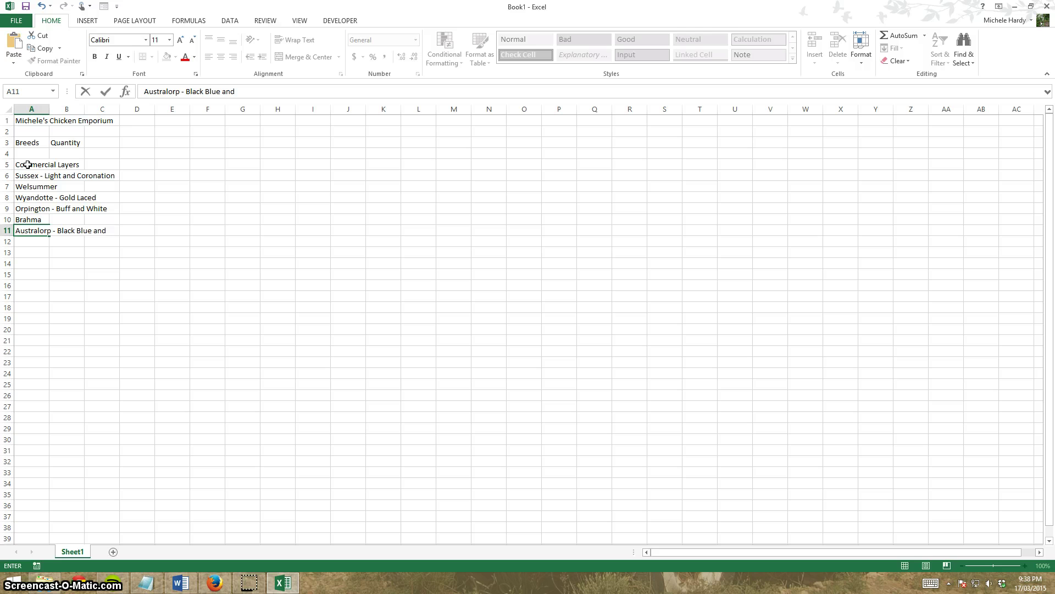
type("Splash")
key("Return")
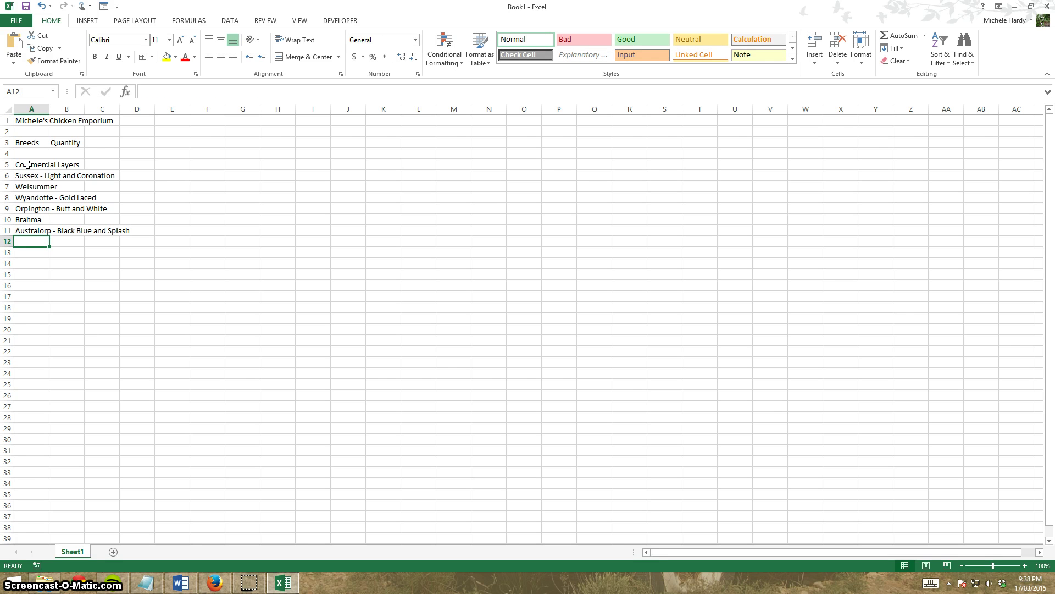
type("Silkie")
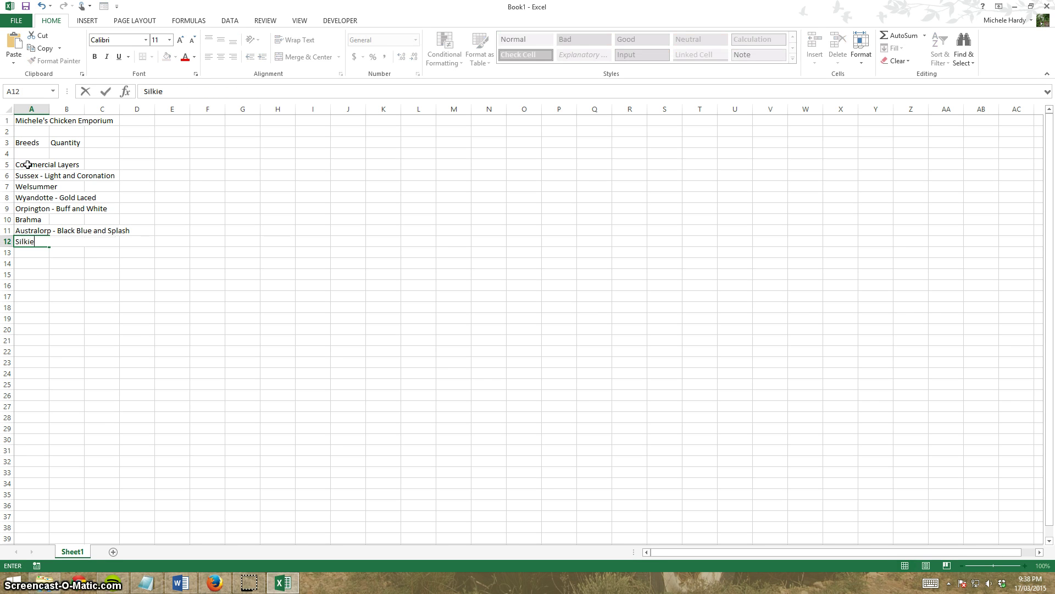
type(" X")
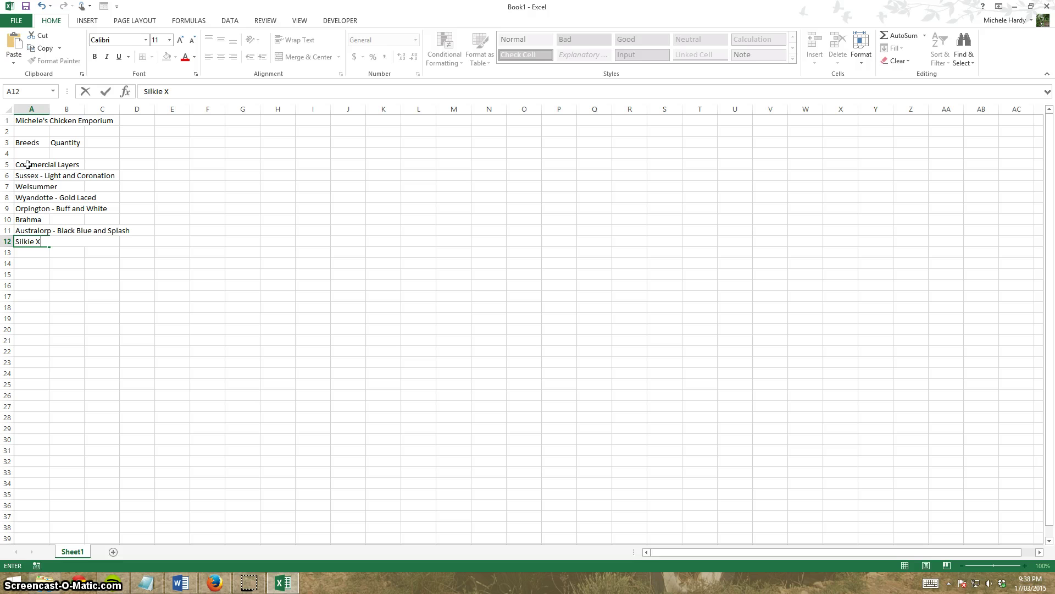
key("Return")
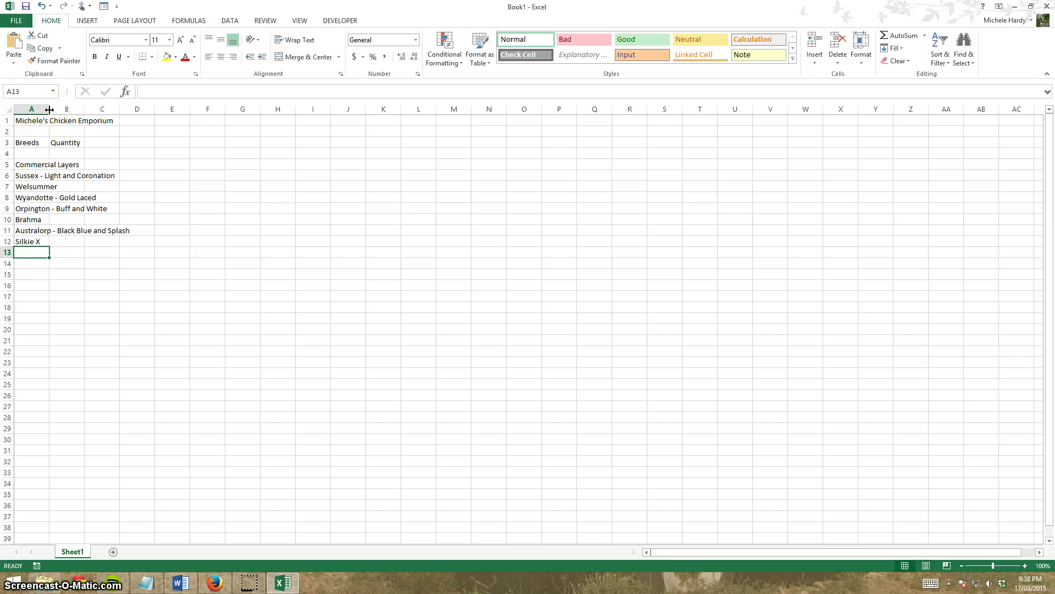
Step: Widen column A and AutoFit it to show 'Australorp - Black Blue and Splash' in full
left_click_drag(48, 109, 140, 104)
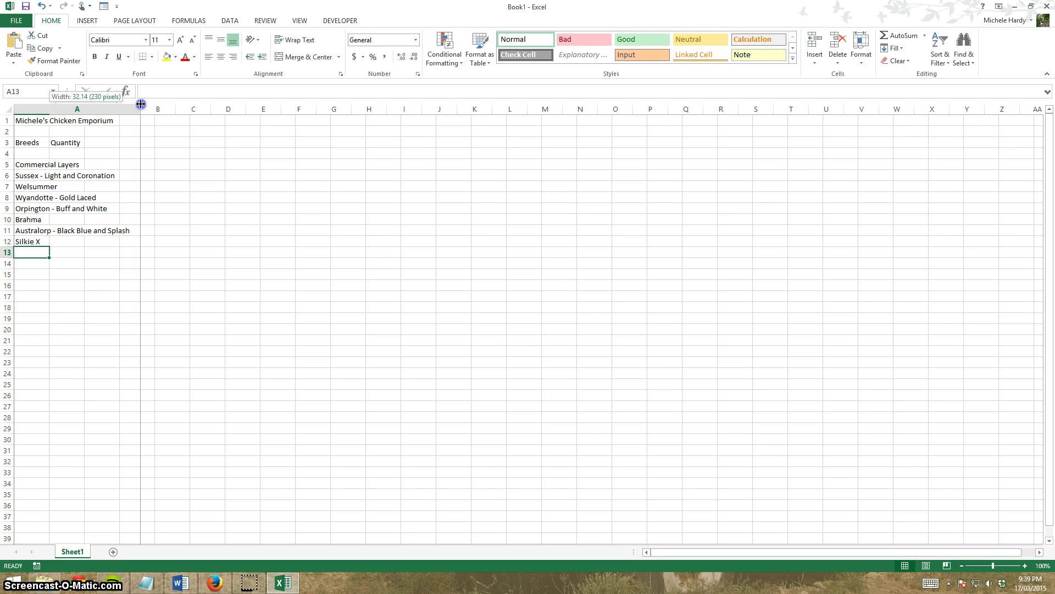
mouse_move(141, 104)
left_mouse_down()
mouse_move(168, 104)
mouse_move(157, 104)
left_mouse_up()
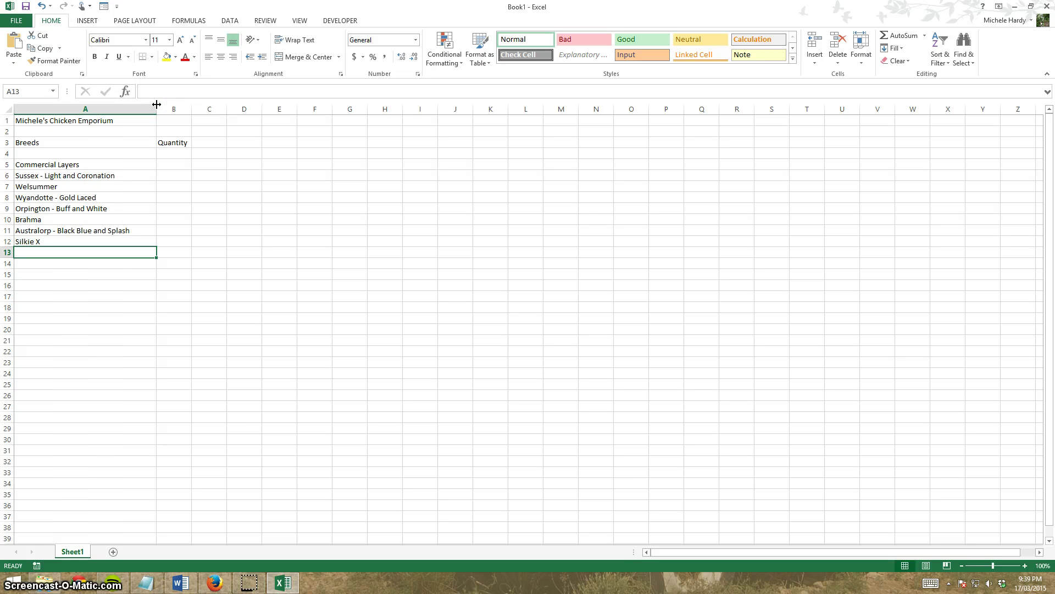
left_click(157, 106)
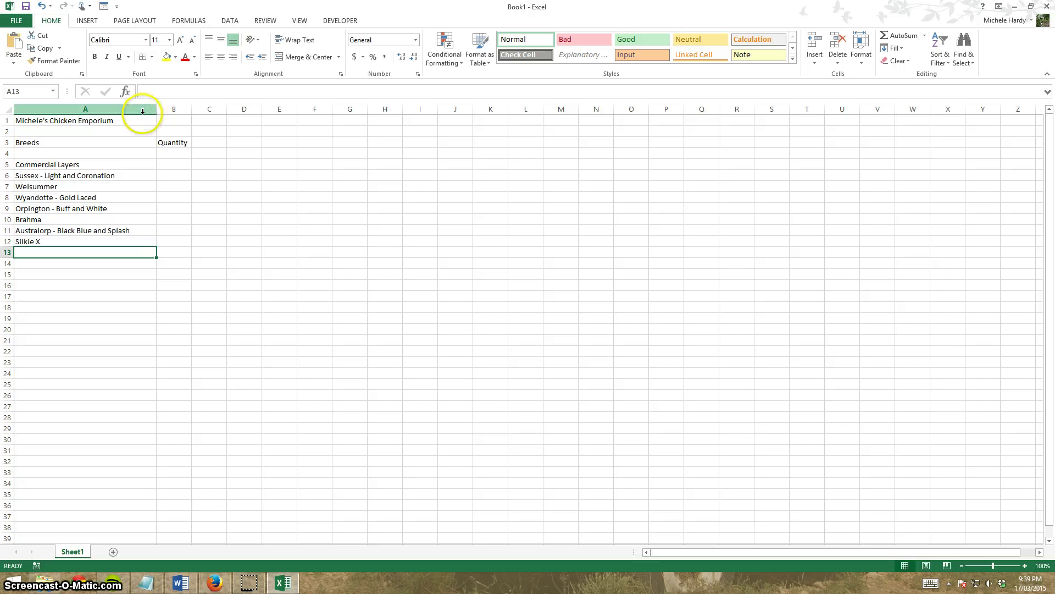
left_click(156, 112)
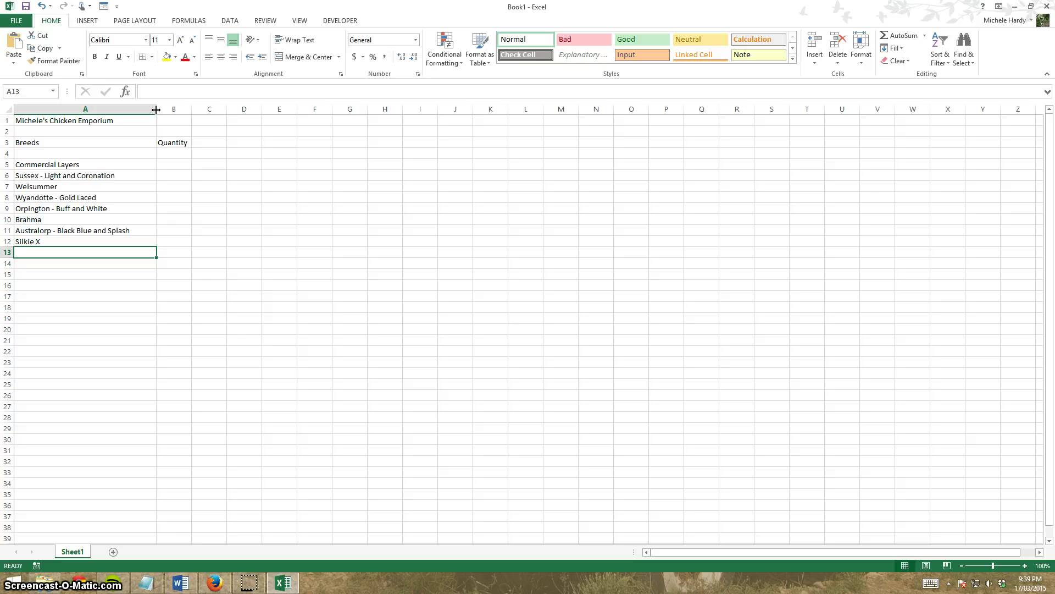
double_click(156, 110)
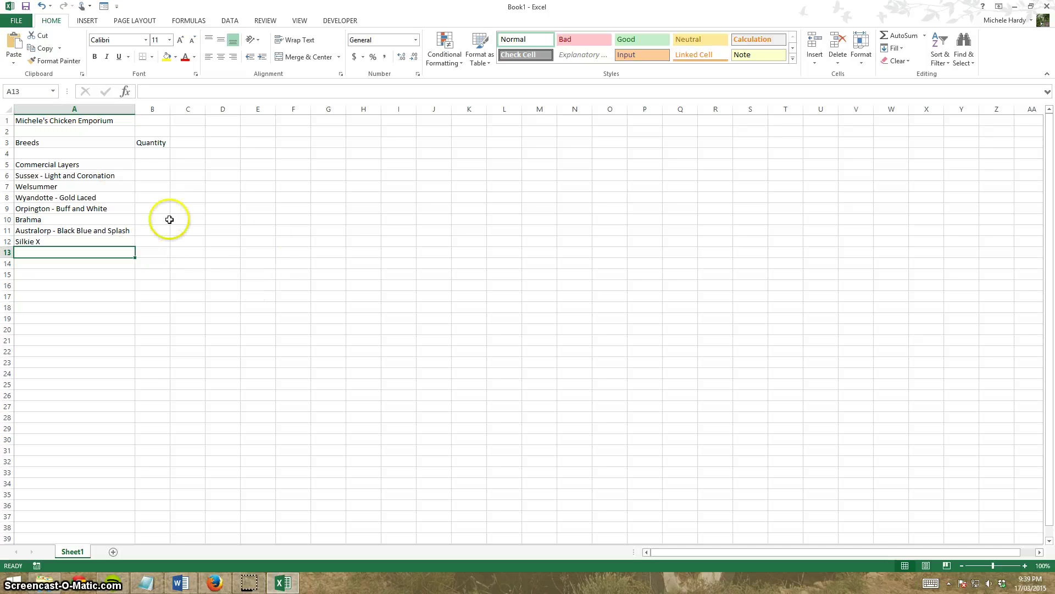
Step: Enter quantities 7, 4, 2 and 2 in B5–B8
left_click(161, 163)
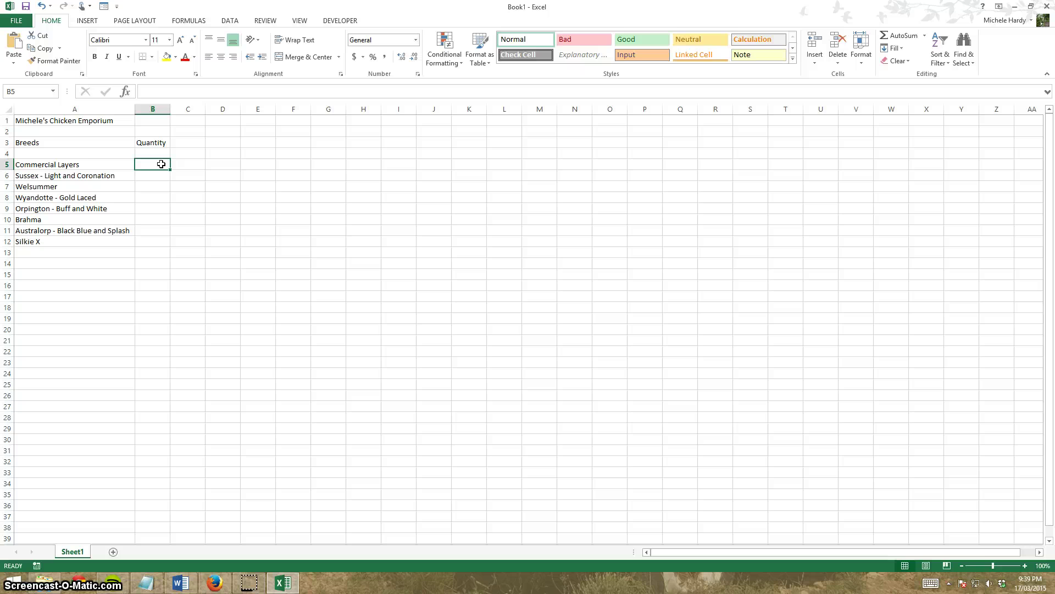
type("7")
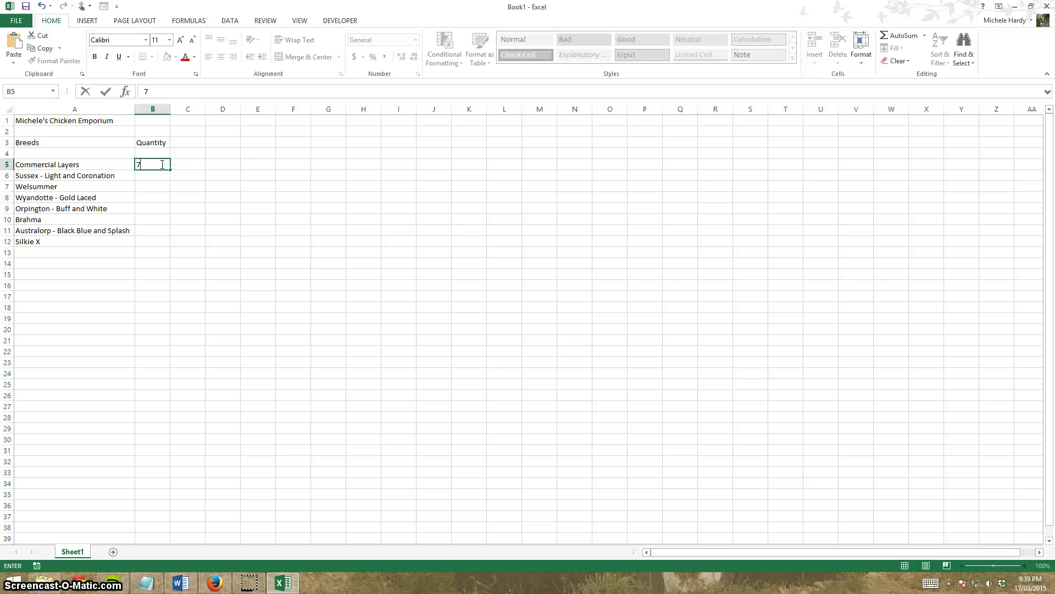
key("Return")
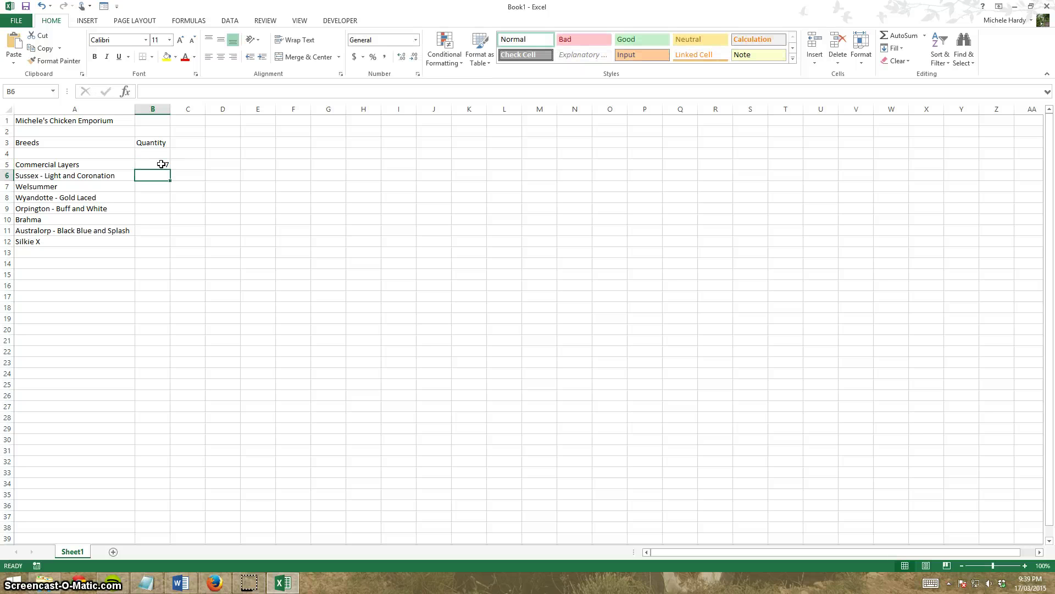
type("4")
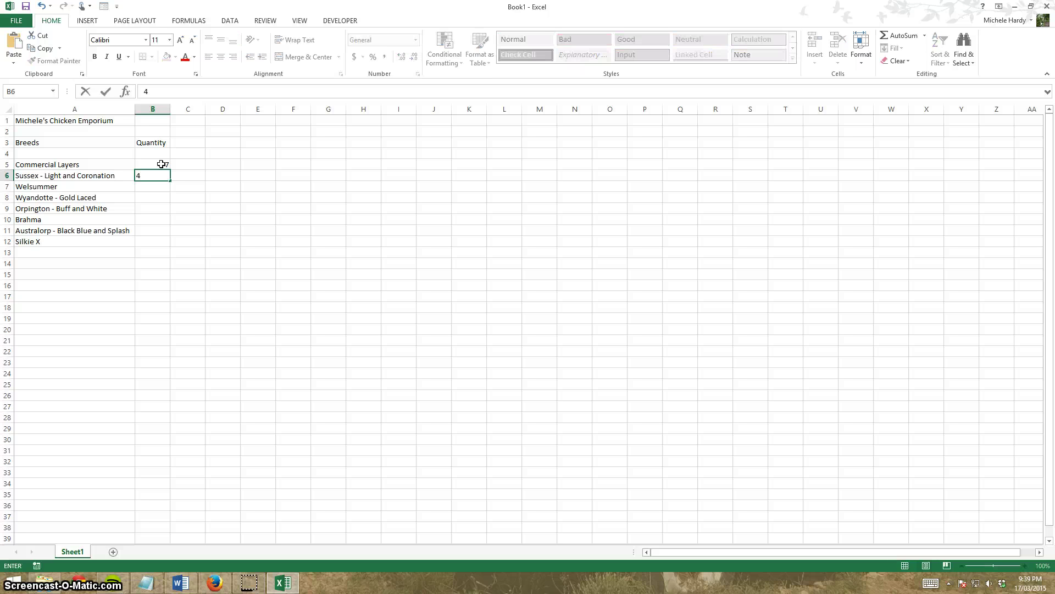
key("Return")
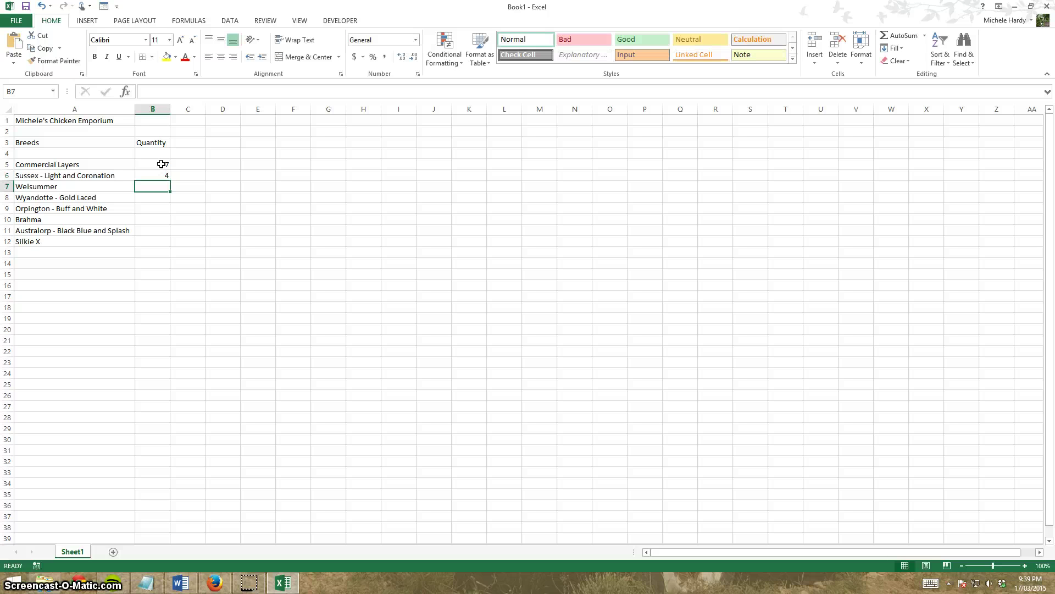
type("2")
key("Return")
type("2")
key("Return")
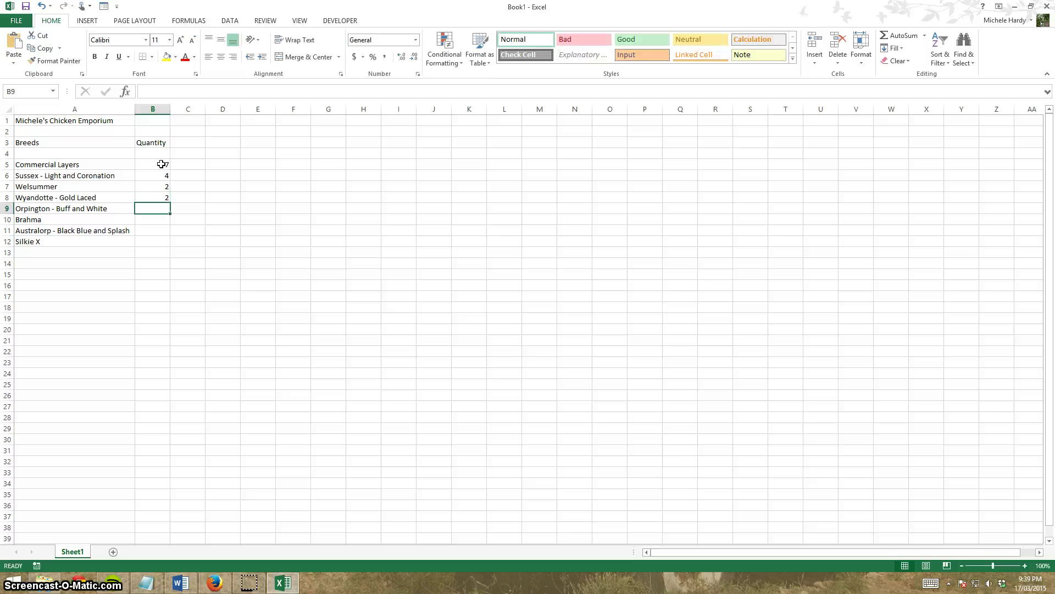
Step: Enter quantities 4, 5, 12 and 3 in B9–B12
type("4")
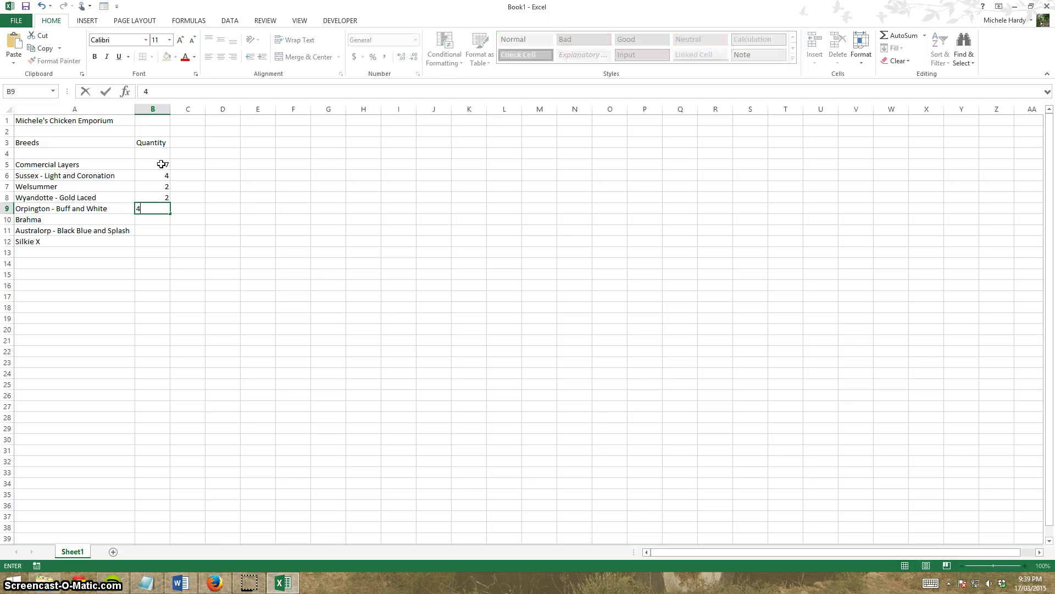
key("Return")
type("5")
key("Return")
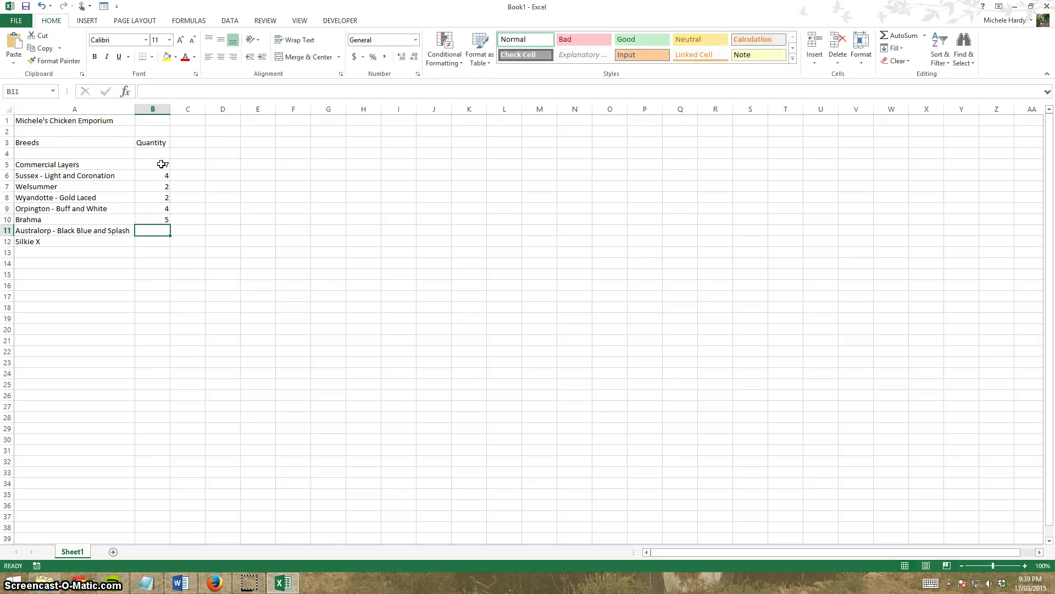
type("12")
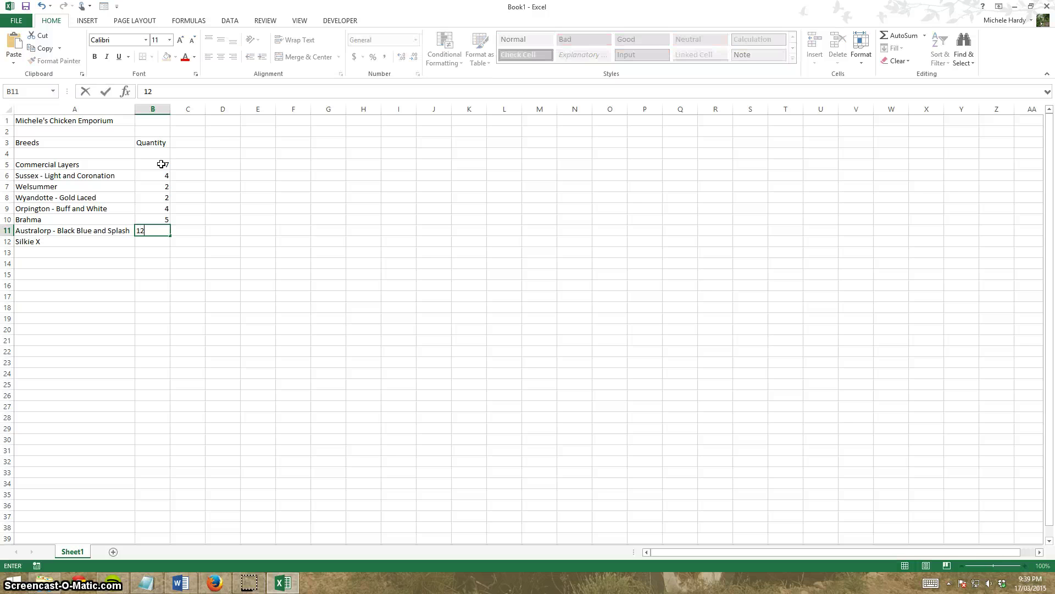
key("Return")
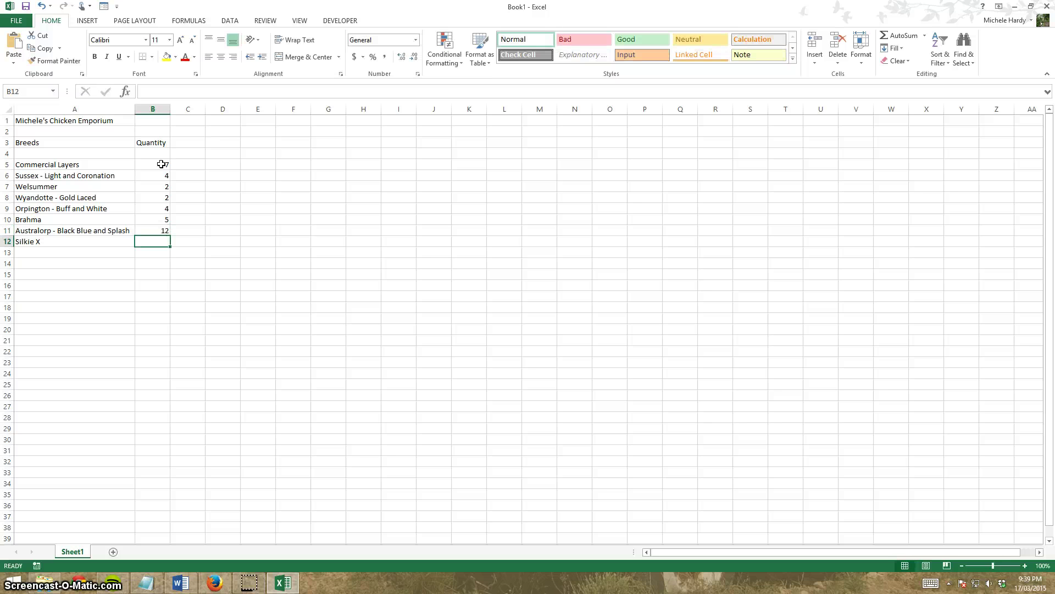
type("3")
key("Return")
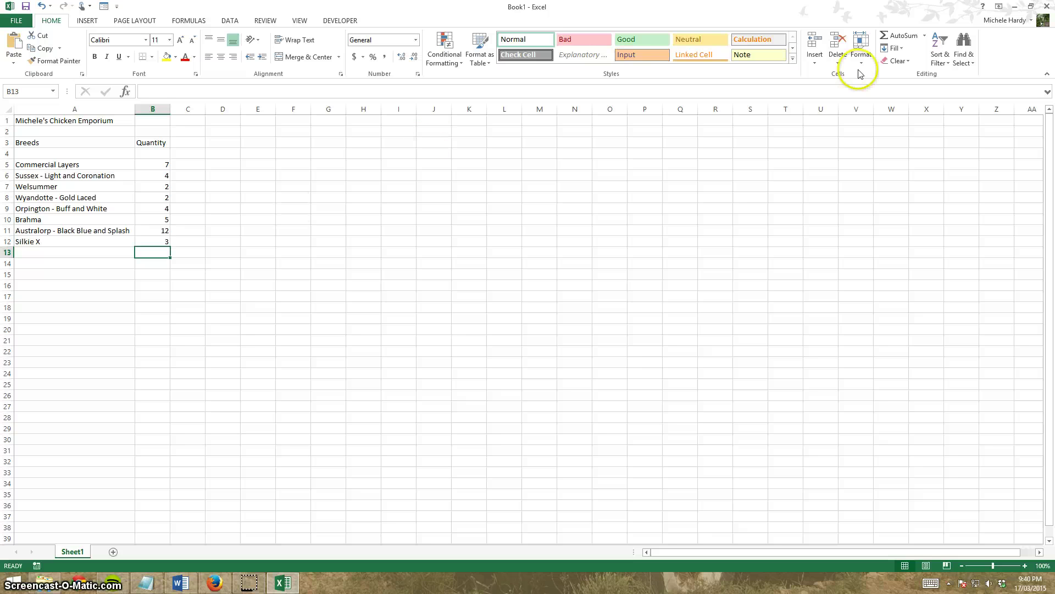
Step: Insert an AutoSum =SUM(B5:B12) in B13, giving a total of 39
left_click(904, 36)
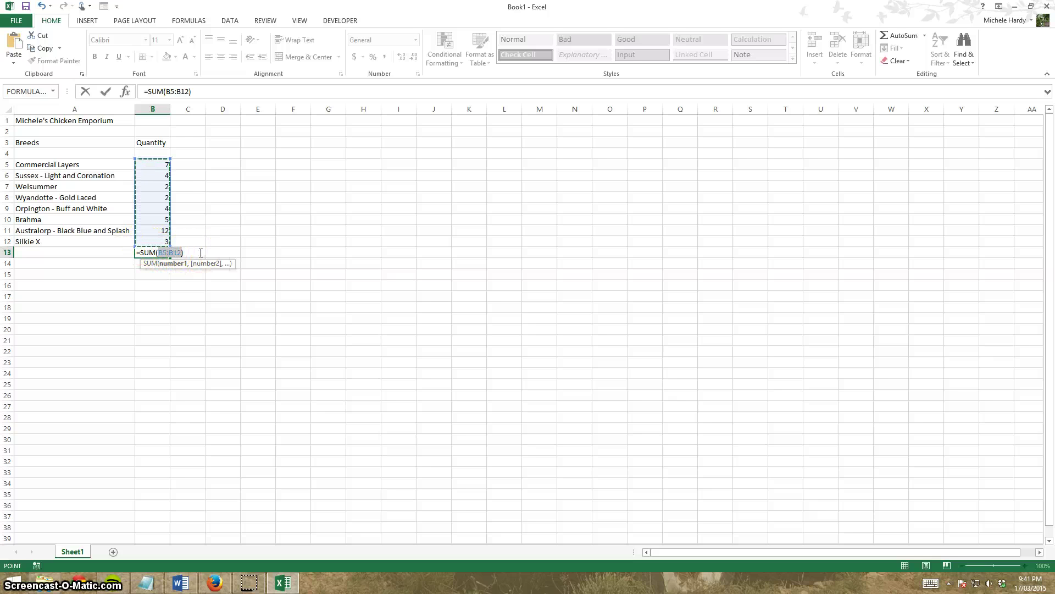
key("Return")
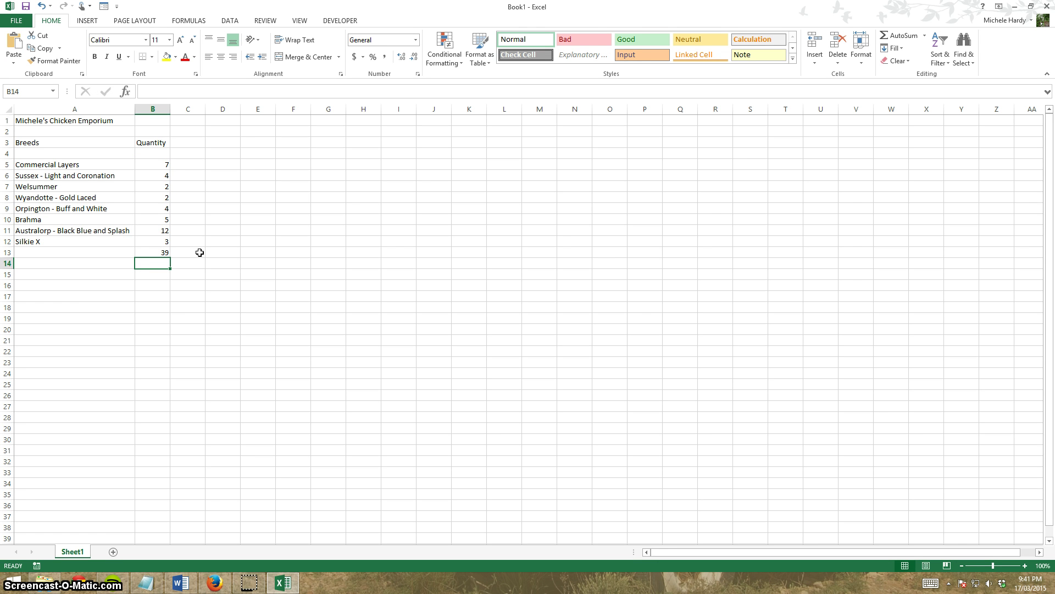
left_click(152, 251)
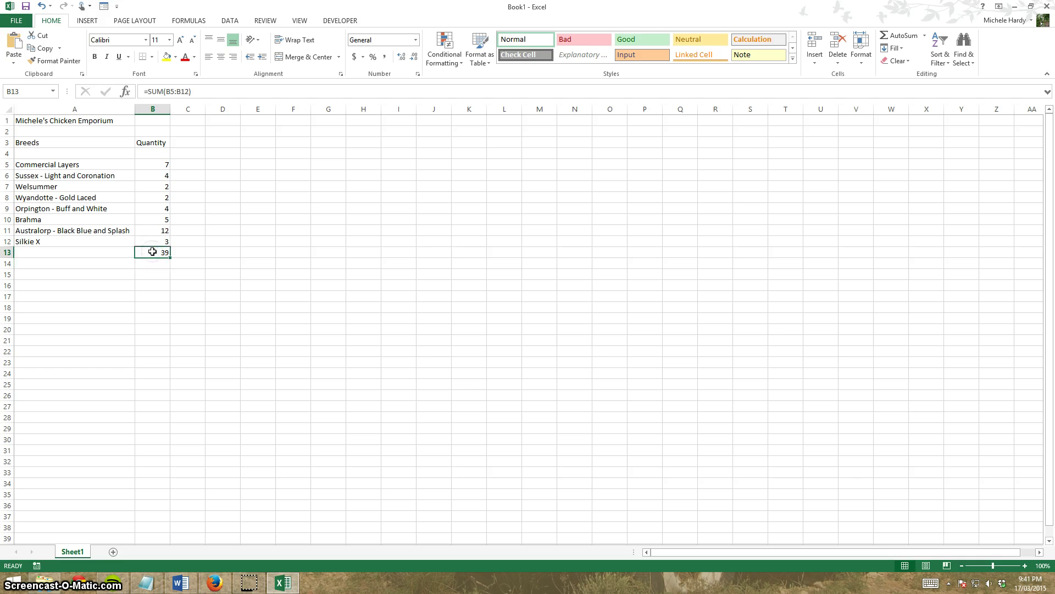